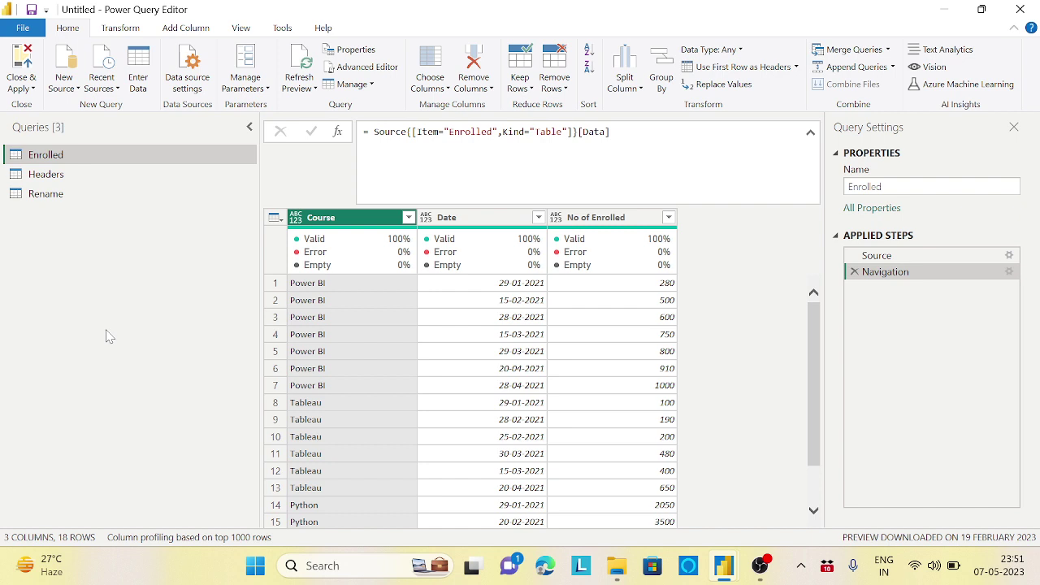
Step: Review the Headers, Rename and Enrolled queries and the Enrolled query's Source and Navigation steps
left_click(60, 180)
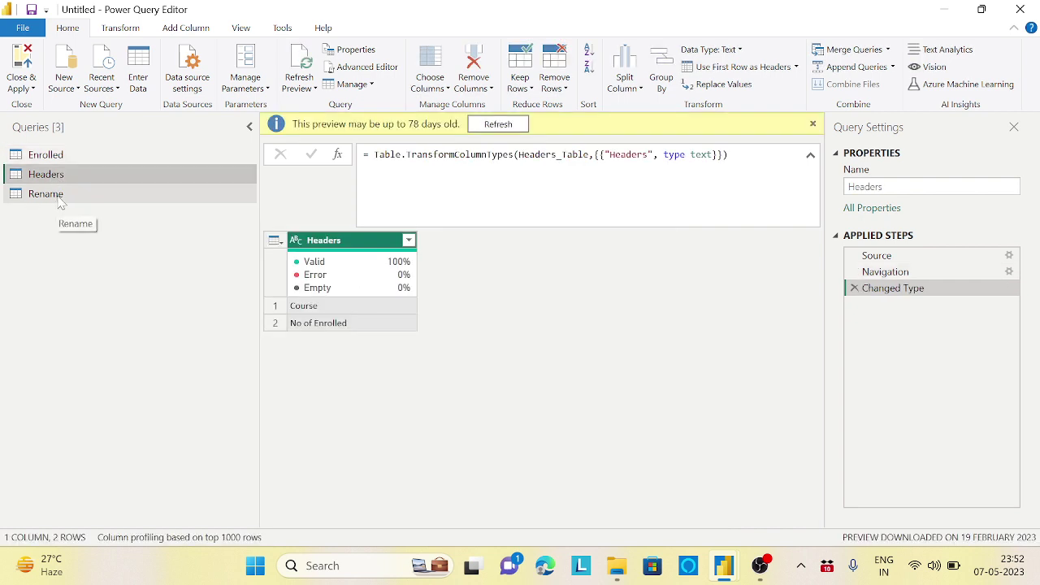
left_click(59, 200)
left_click(49, 155)
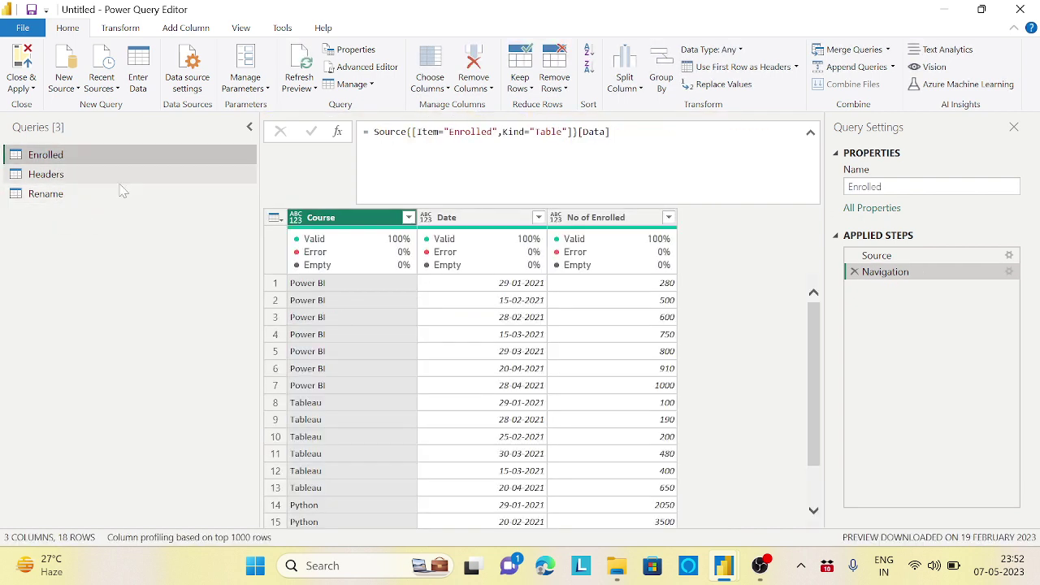
left_click(883, 260)
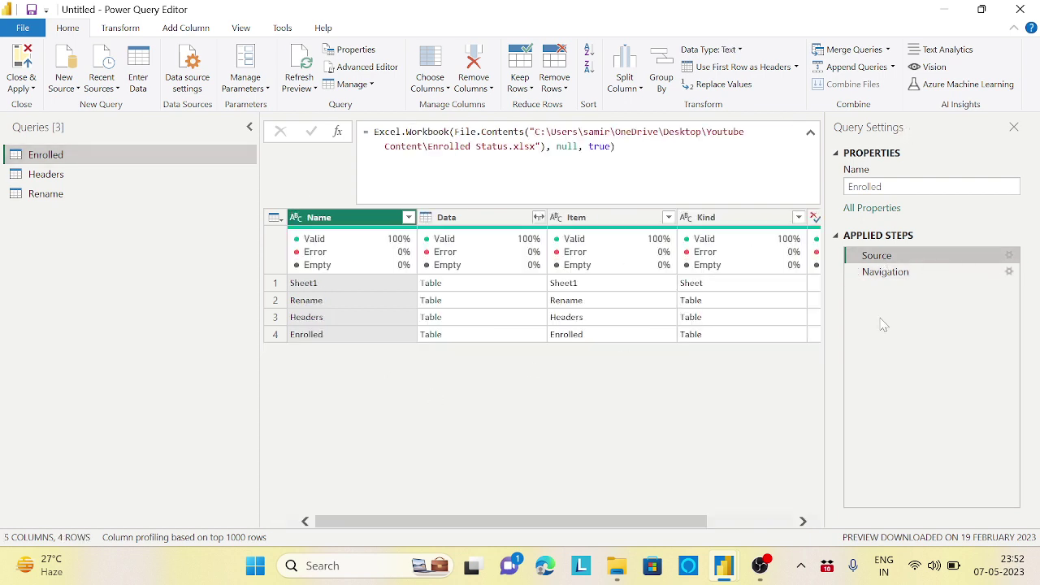
left_click(908, 279)
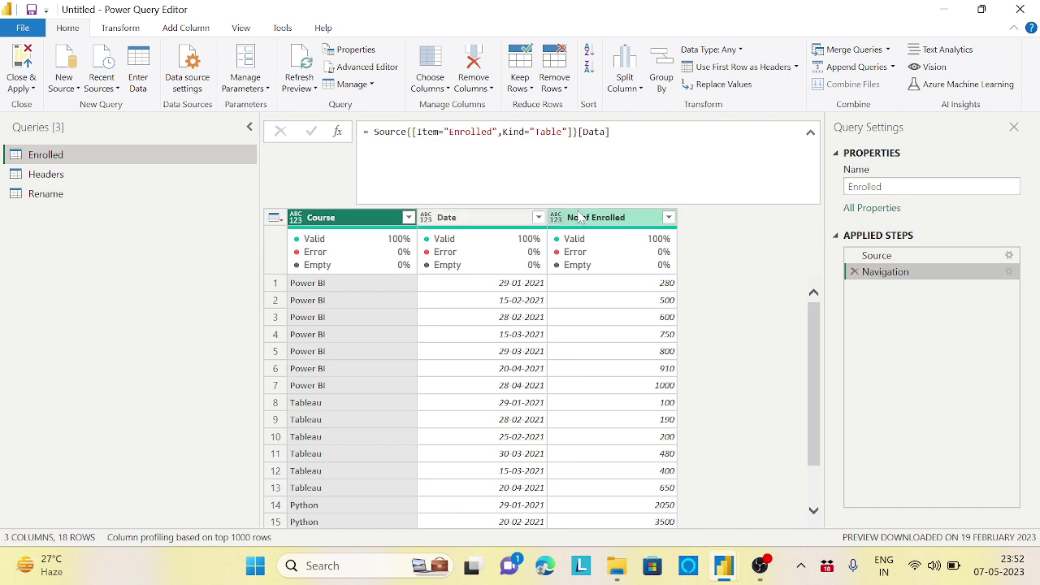
mouse_move(613, 236)
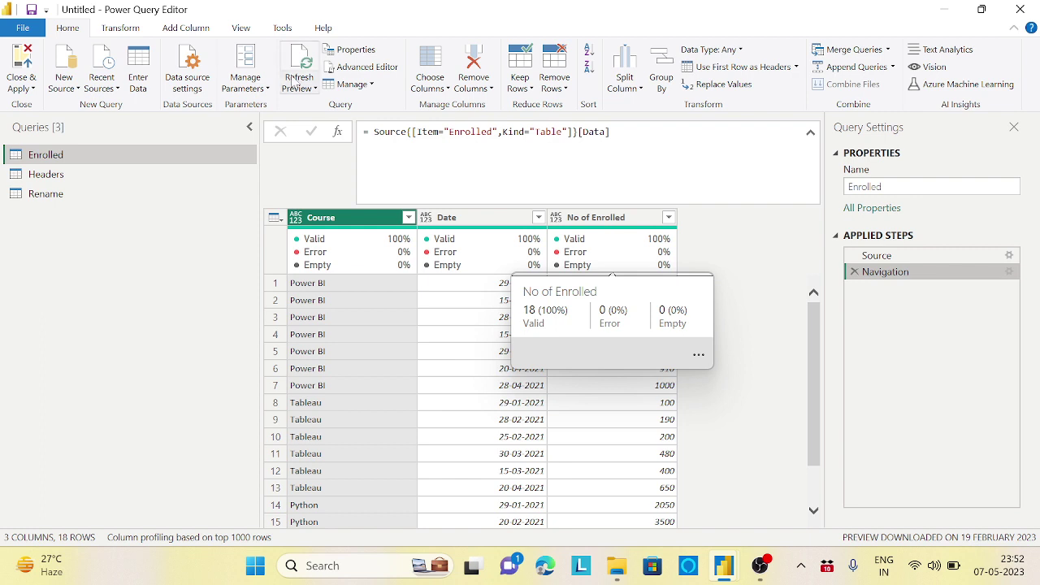
left_click(72, 178)
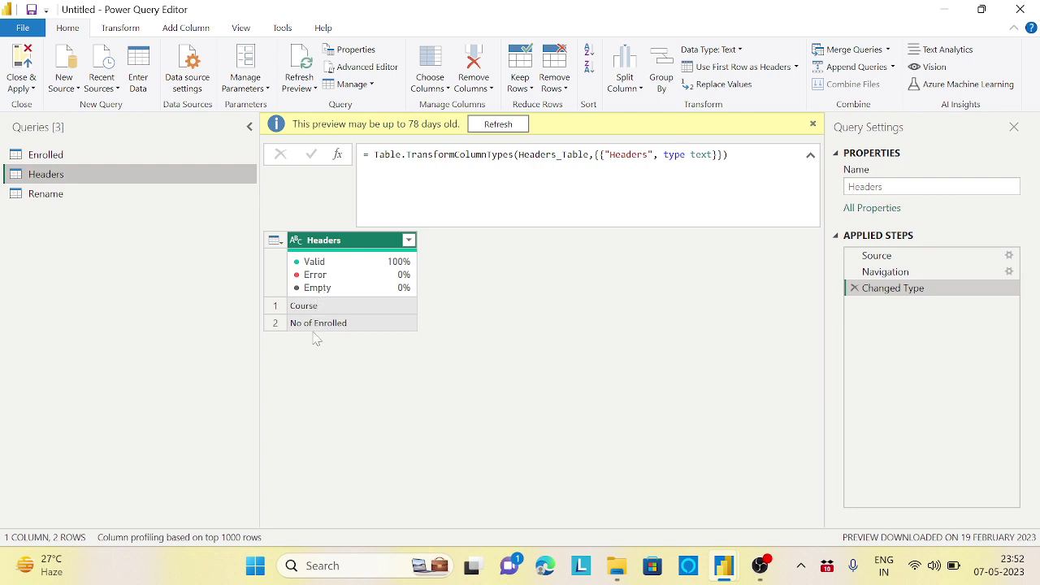
left_click(64, 156)
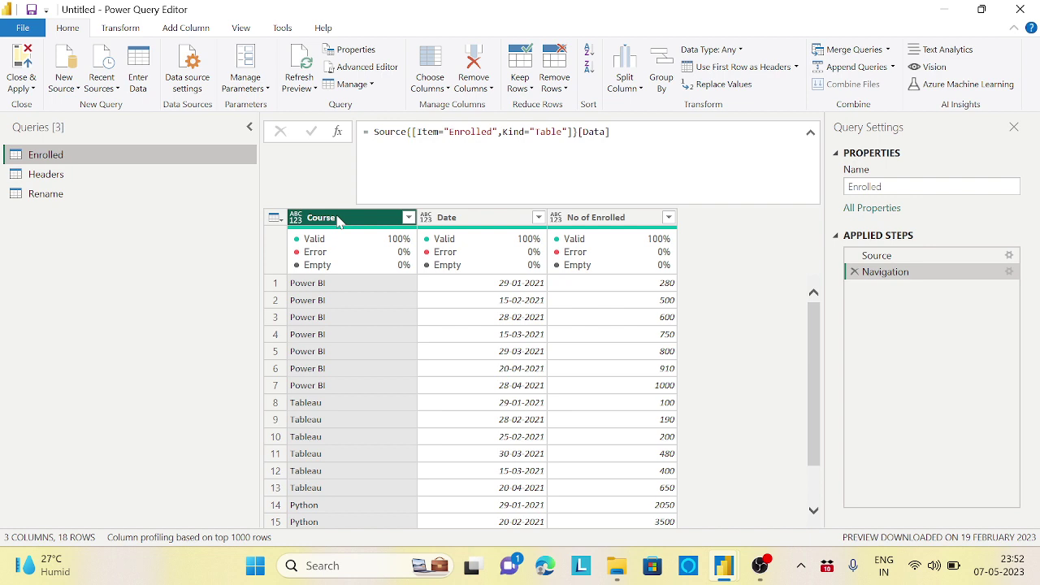
Step: Keep only Course and No of Enrolled via Remove Other Columns, then inspect the Table.SelectColumns formula
left_click(619, 229, "ctrl")
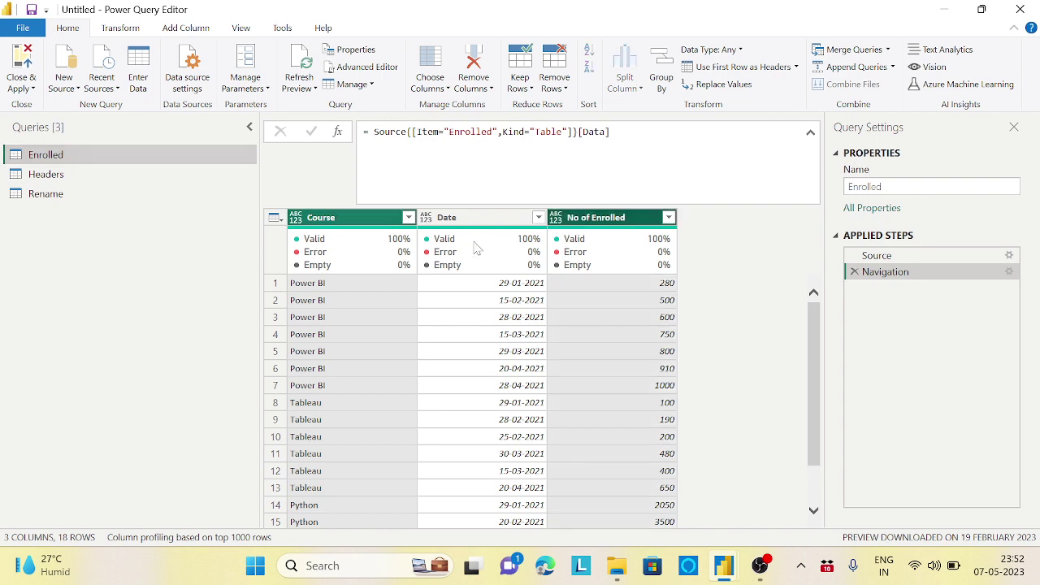
mouse_move(482, 233)
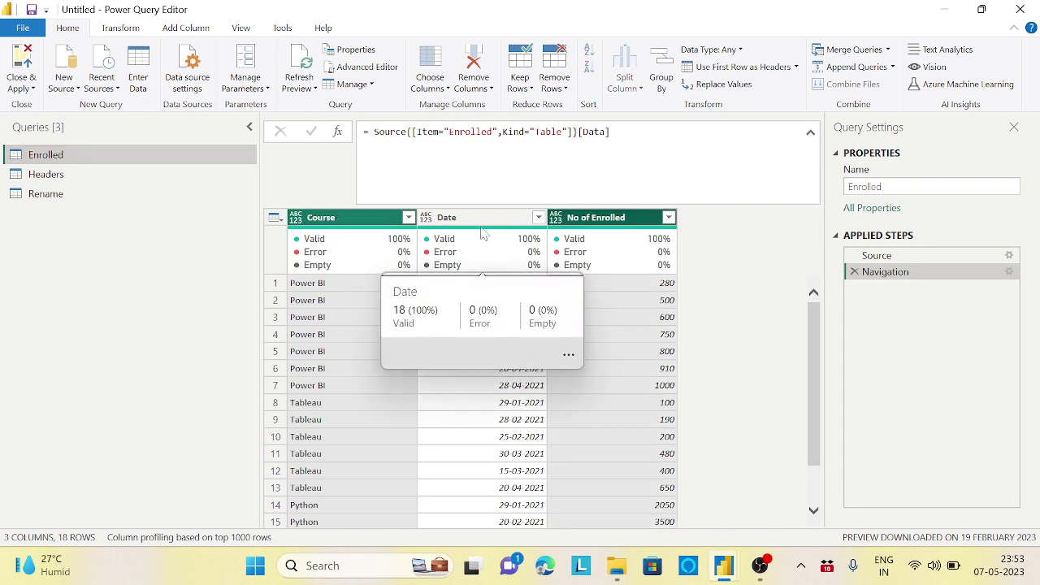
right_click(597, 221)
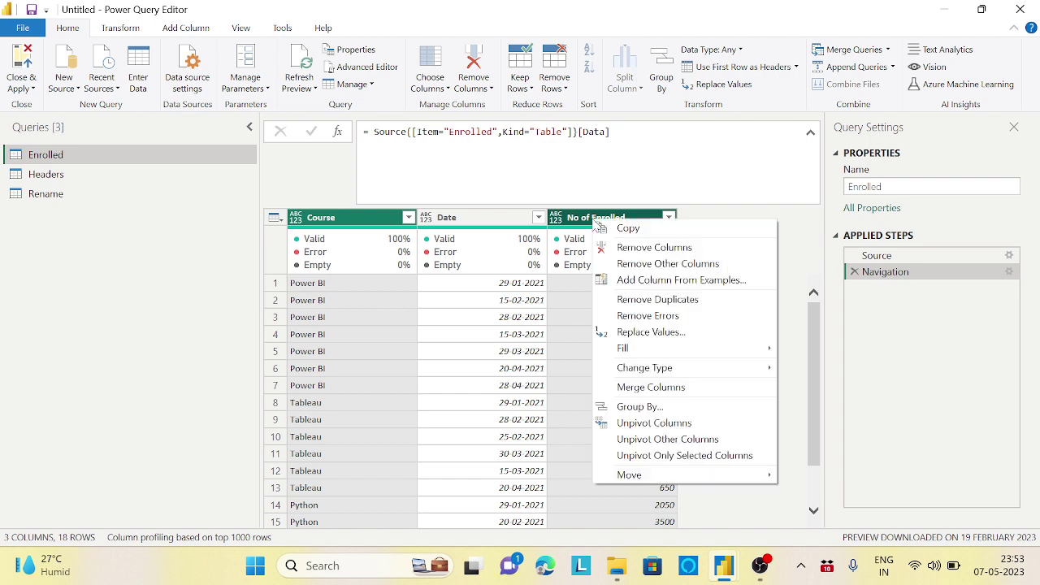
left_click(646, 266)
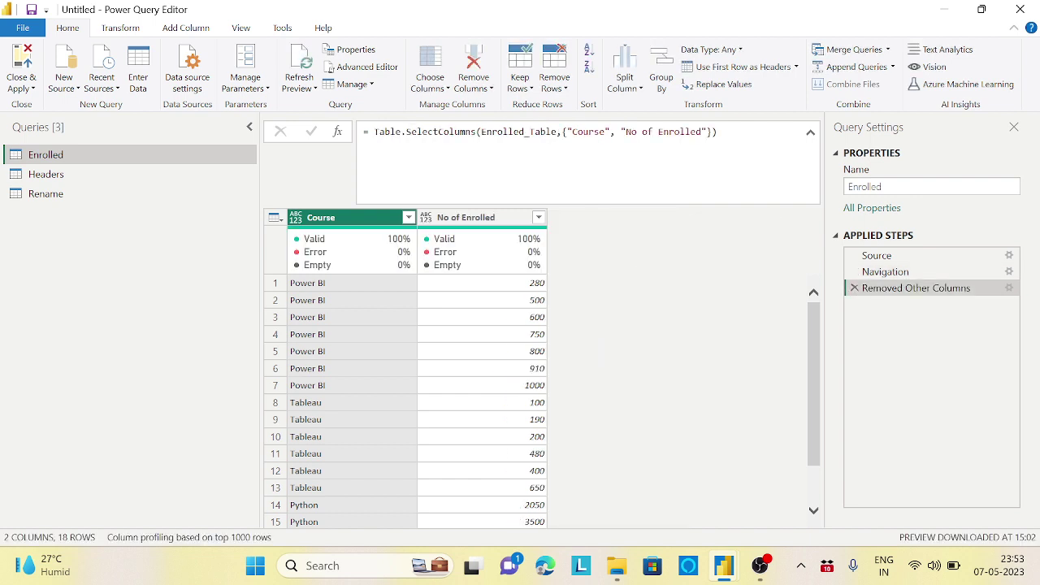
left_click_drag(373, 131, 477, 132)
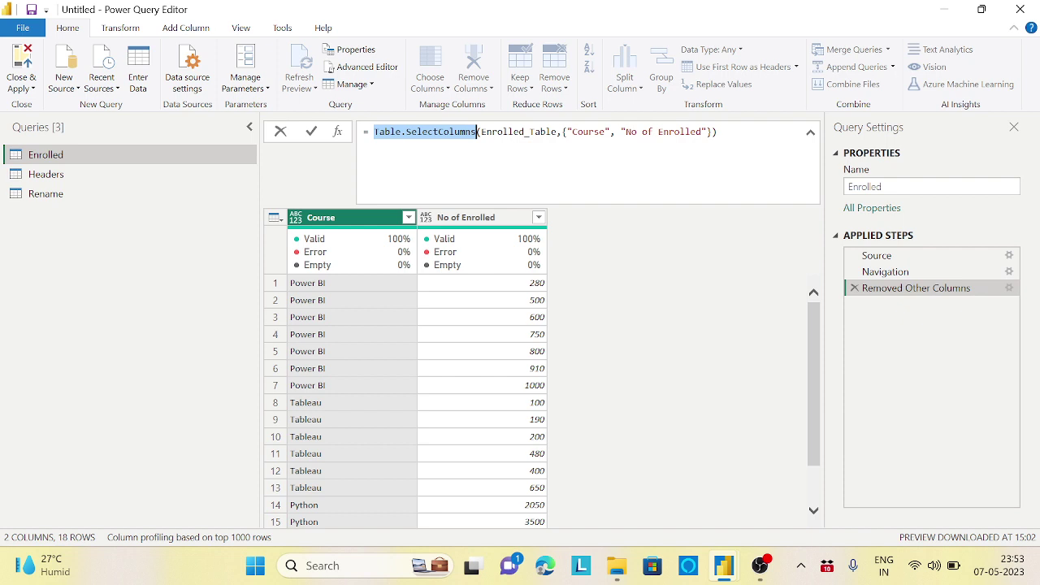
left_click_drag(489, 131, 707, 132)
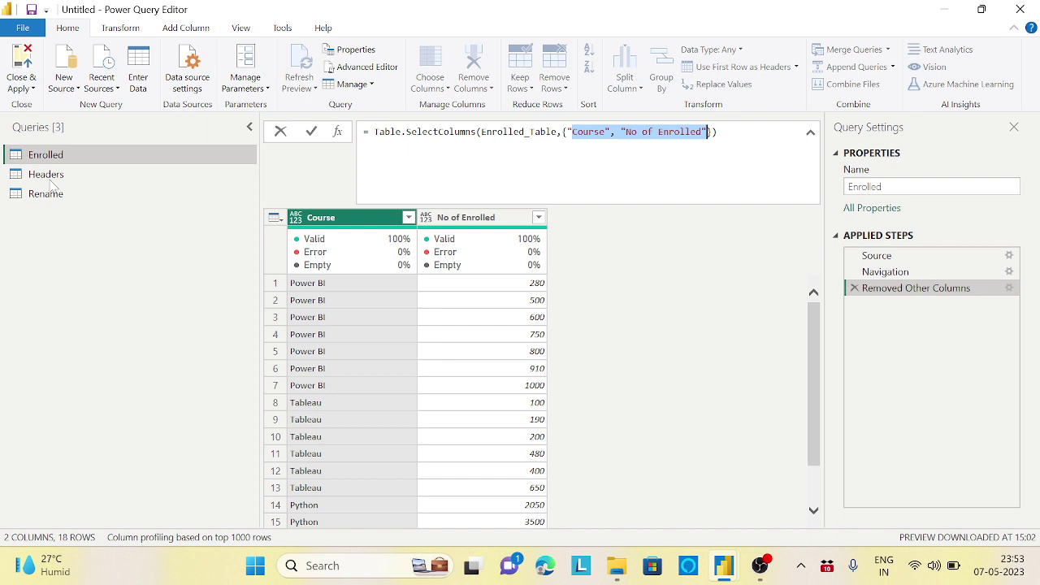
Step: Compare the Headers query's column list with the Enrolled query
key("Return")
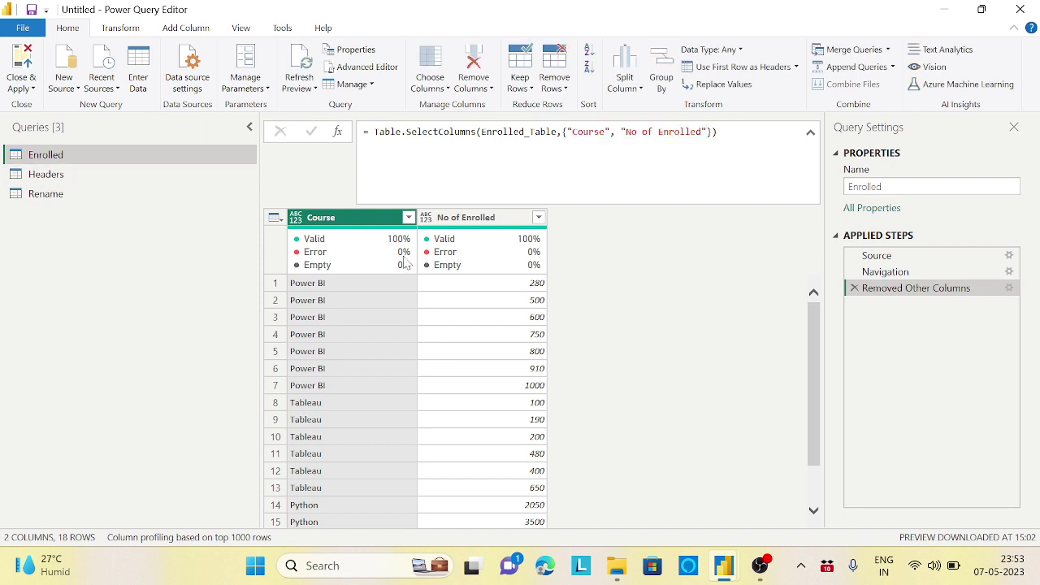
left_click(71, 174)
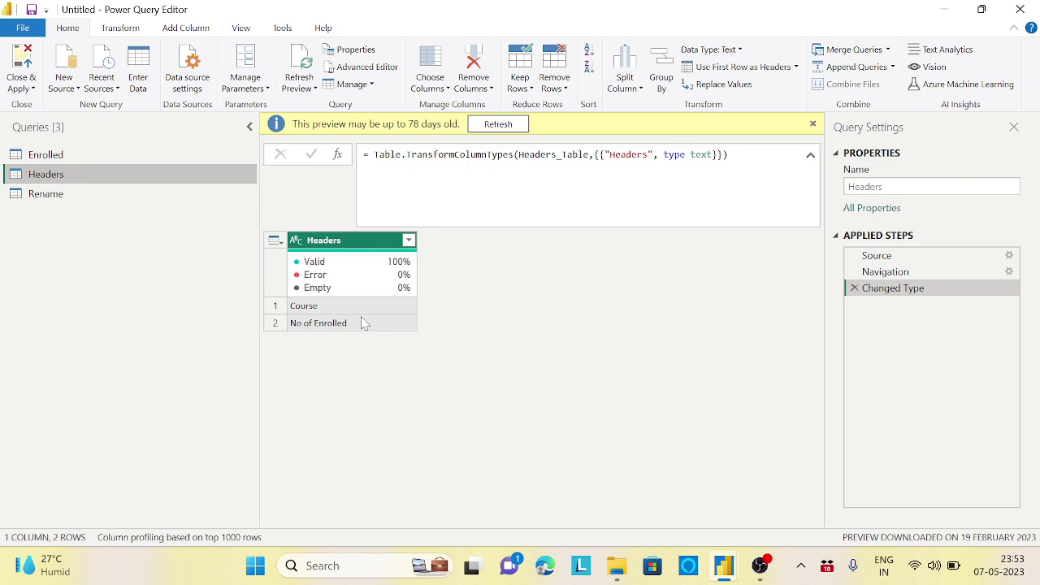
left_click(59, 156)
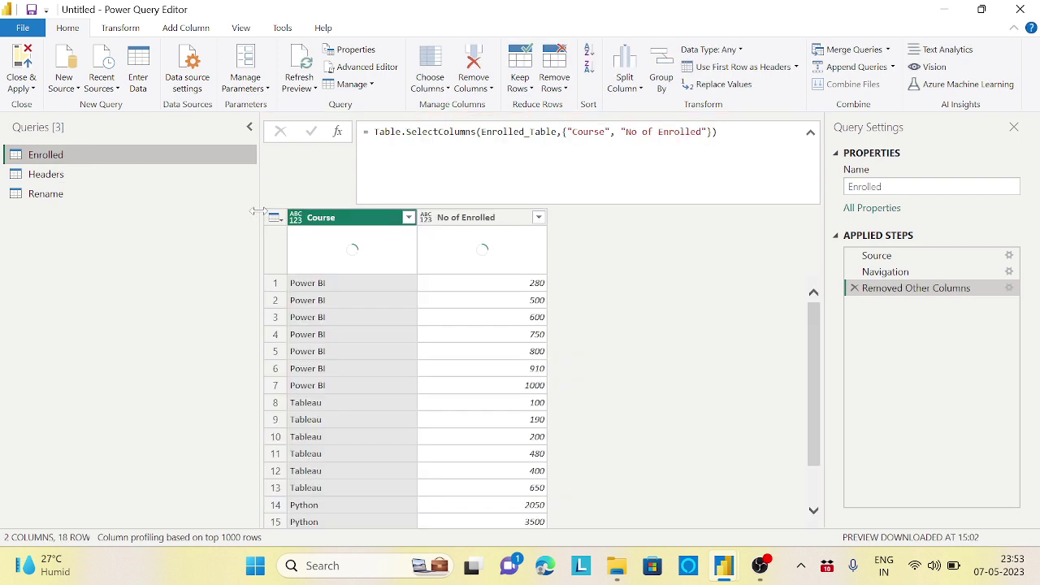
left_click(59, 179)
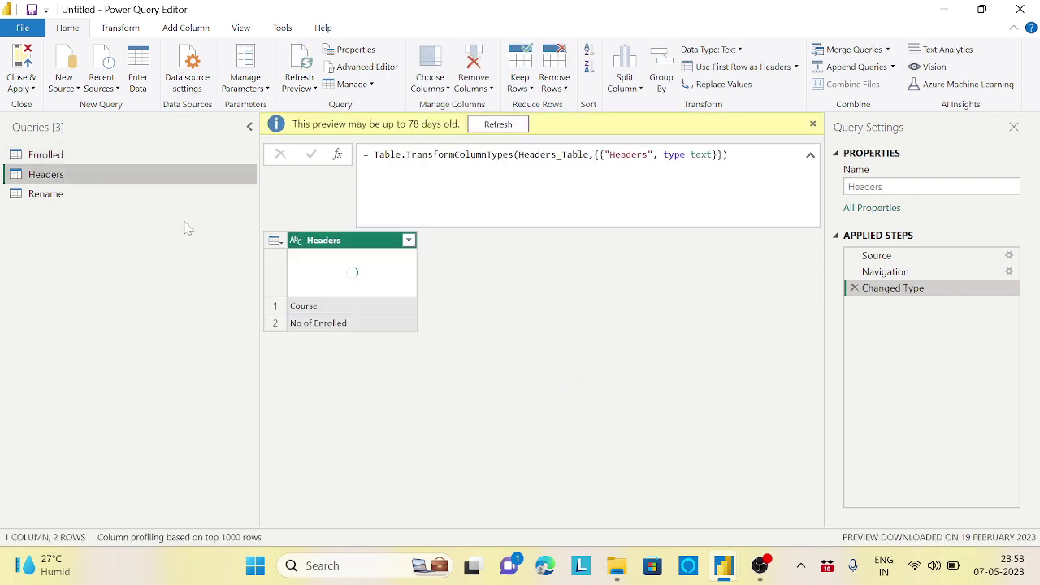
left_click(65, 155)
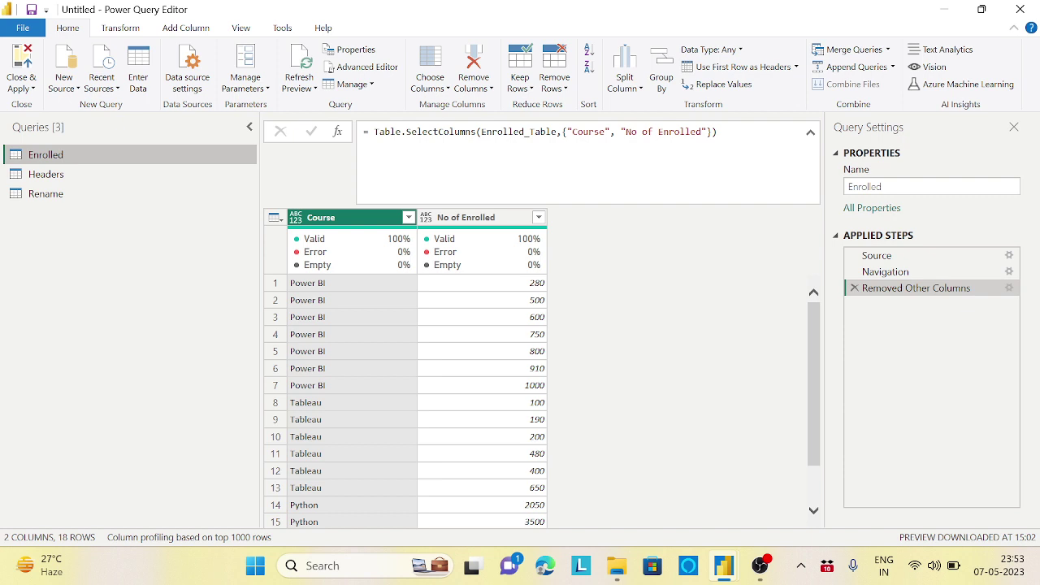
Step: Replace {"Course", "No of Enrolled"} in the formula with Headers[Headers]
left_click_drag(563, 132, 713, 131)
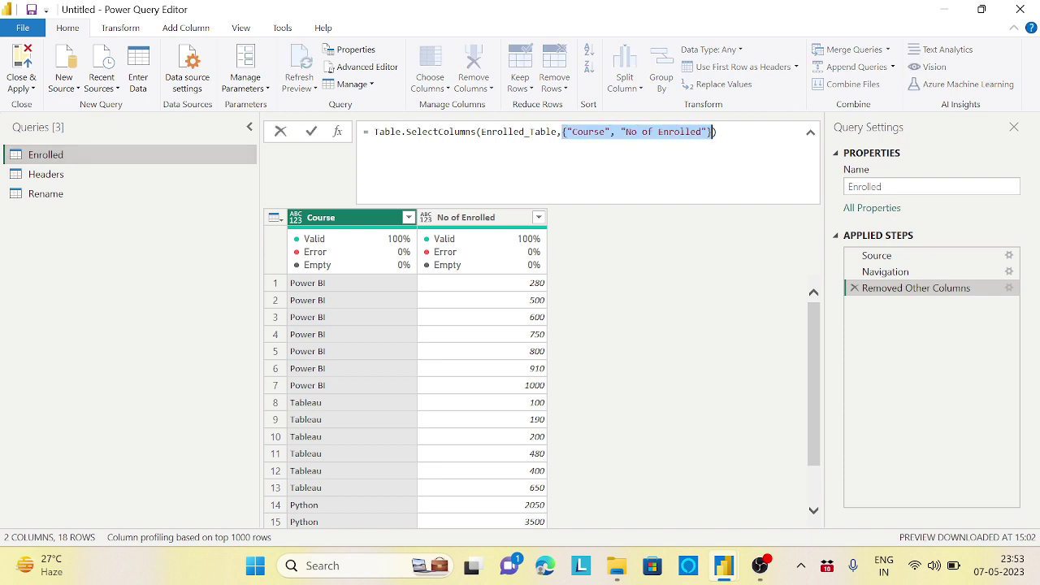
key("BackSpace")
type("h")
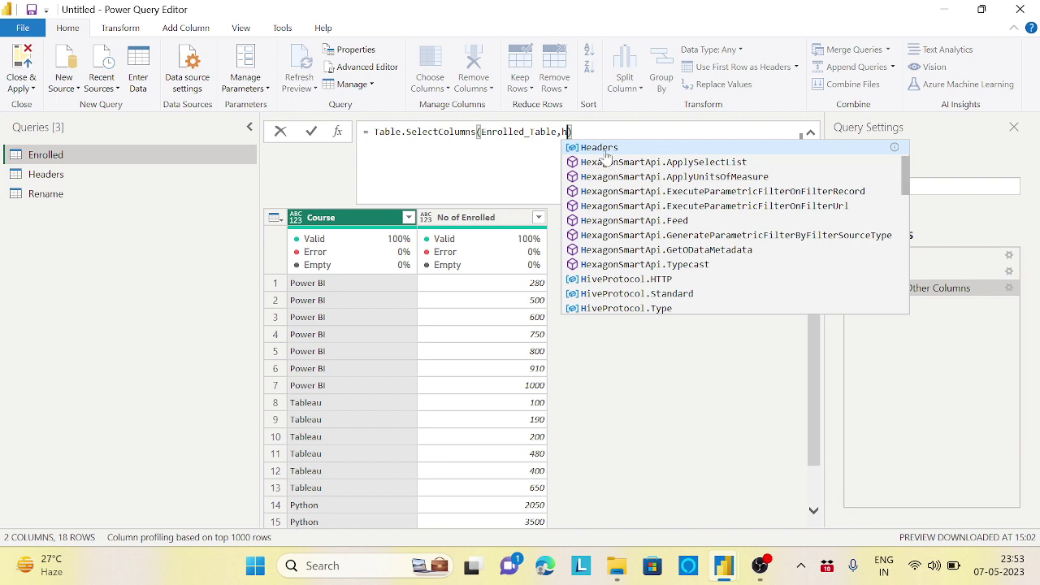
left_click(601, 151)
type("[")
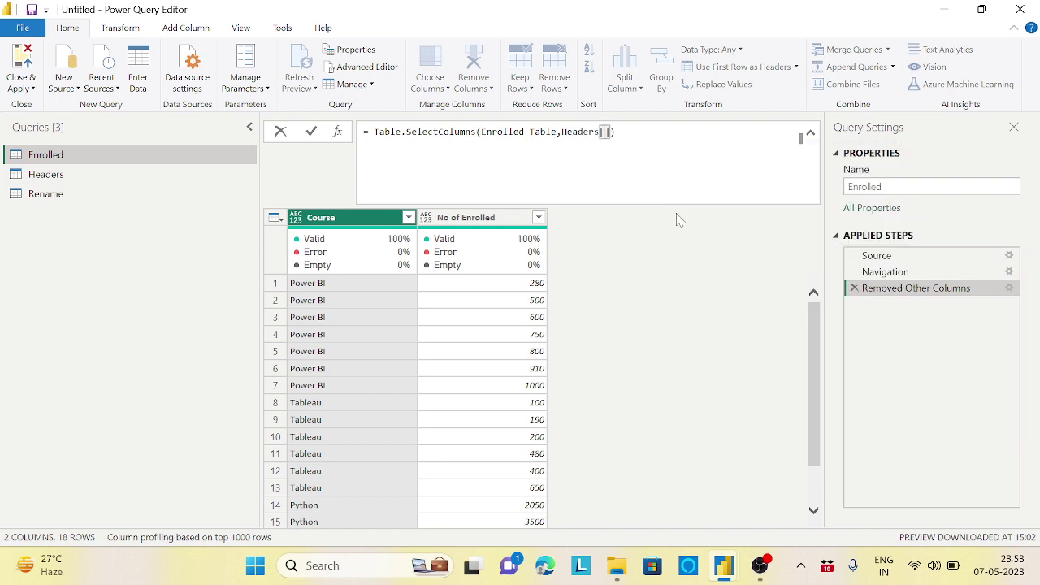
type("Headers")
key("End")
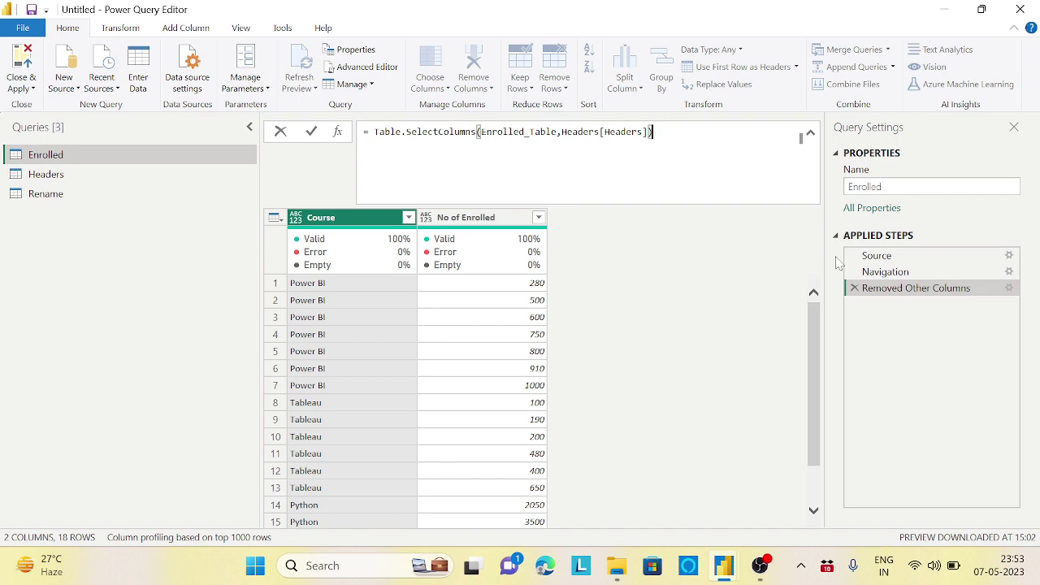
key("Return")
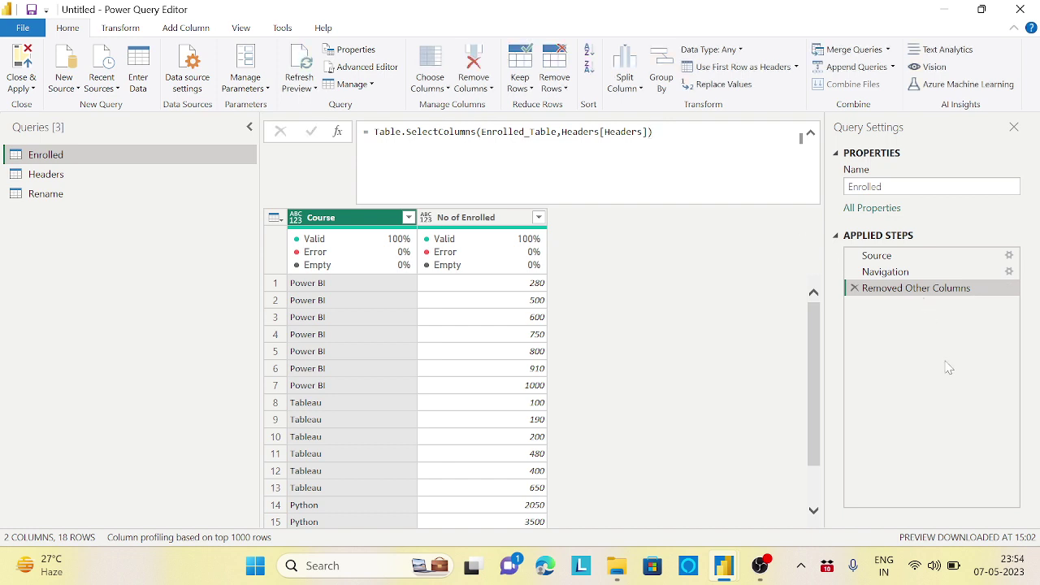
Step: Check the Headers query, then delete the Enrolled query's Removed Other Columns step
left_click(65, 176)
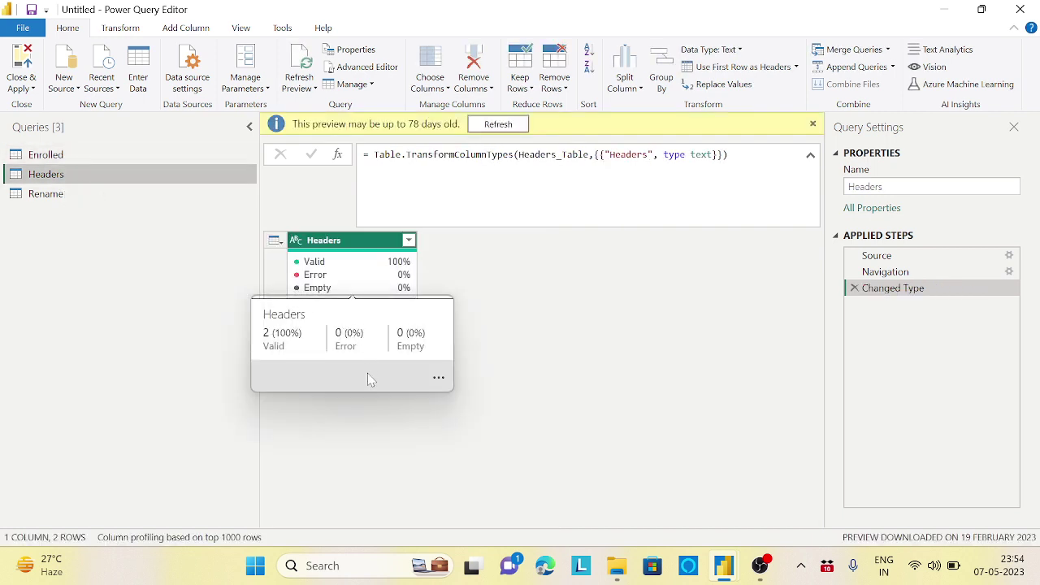
left_click(58, 154)
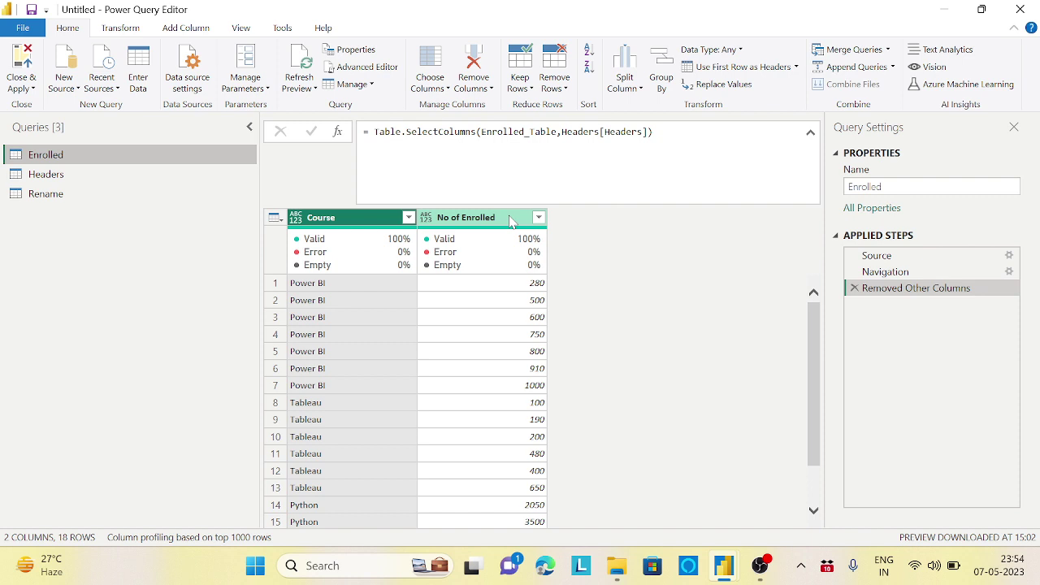
left_click(854, 288)
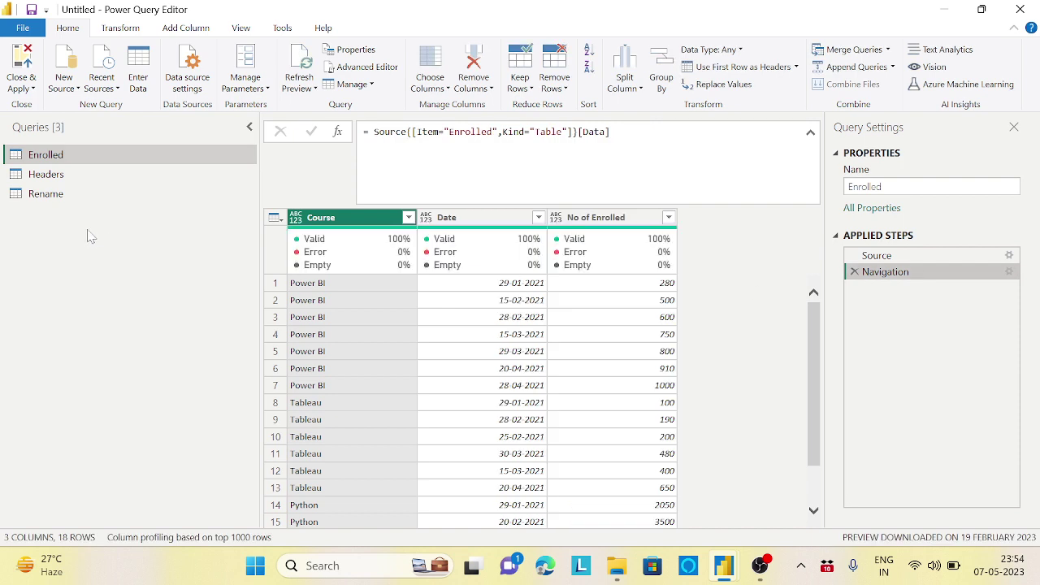
Step: Open the Rename query to see its Before and After column-name table
left_click(49, 194)
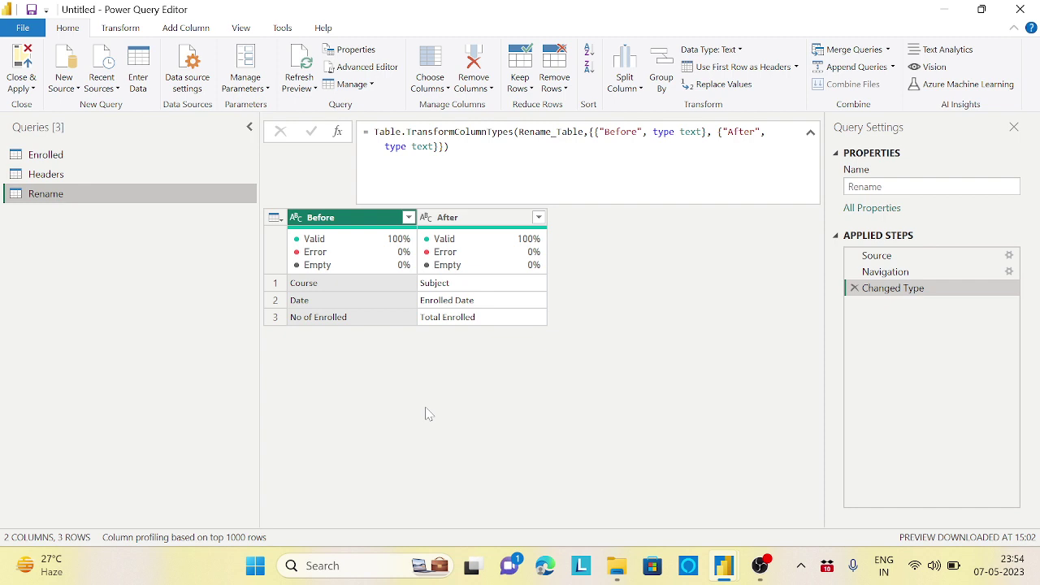
mouse_move(328, 282)
Step: Rename the Enrolled query's Course column header to Course Name
left_click(69, 154)
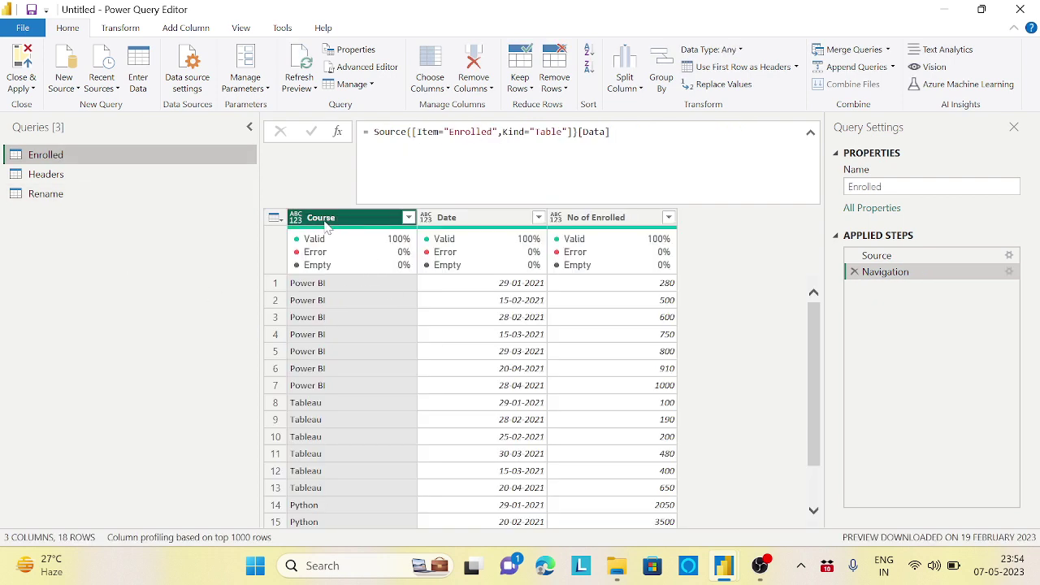
double_click(325, 219)
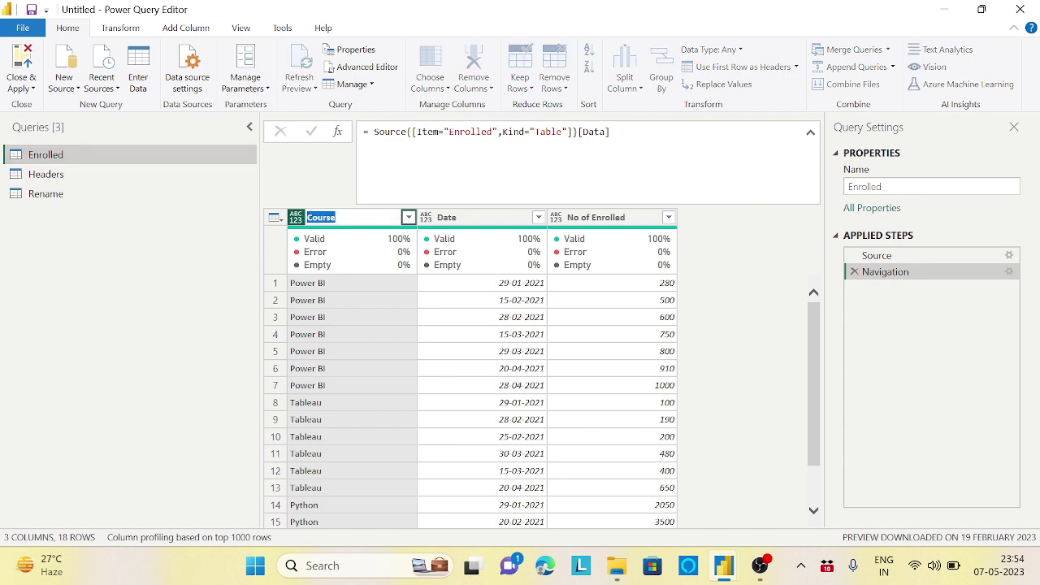
key("Return")
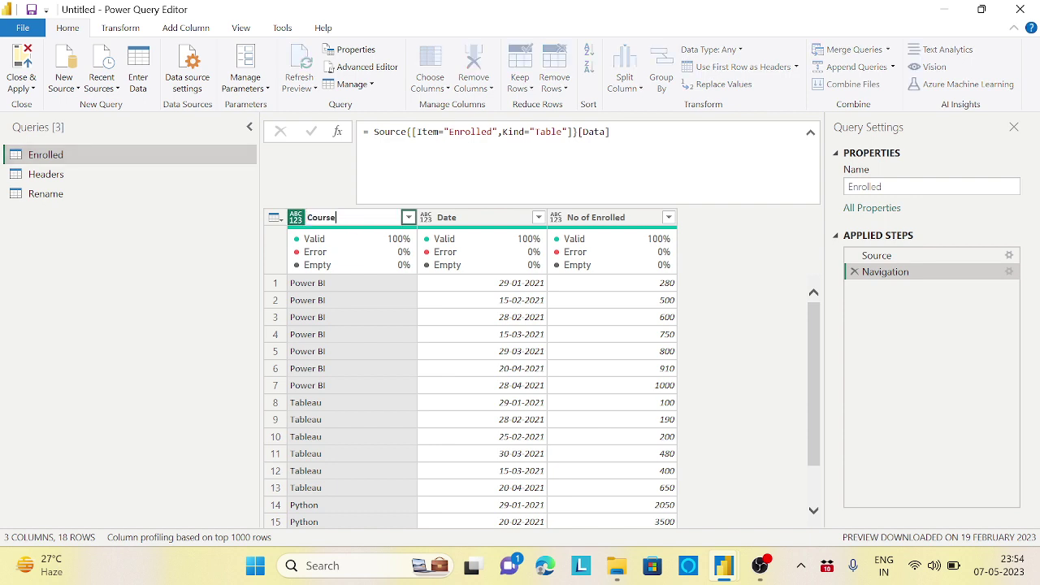
type("Name")
key("Return")
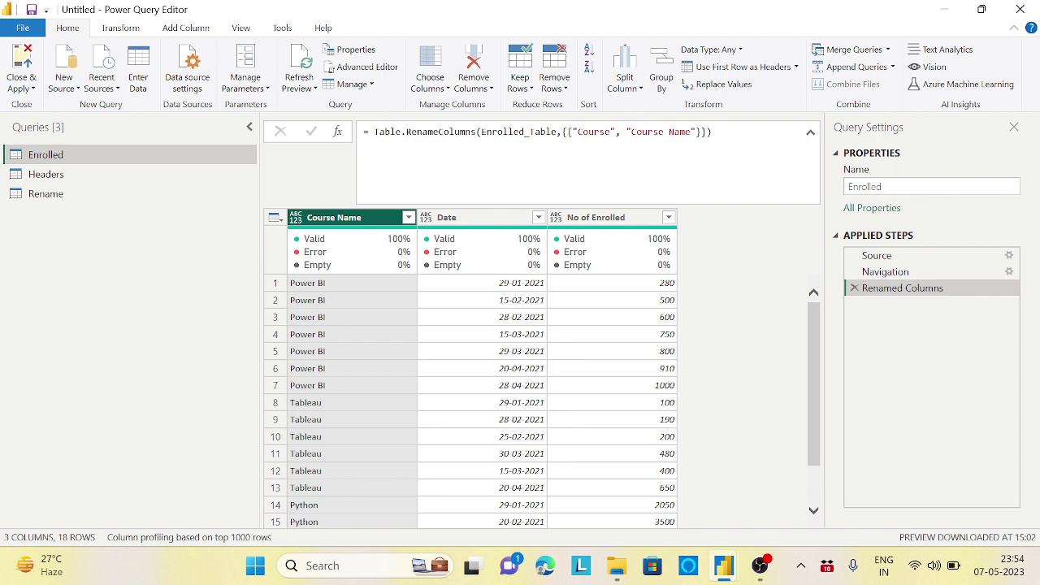
left_click_drag(373, 132, 477, 131)
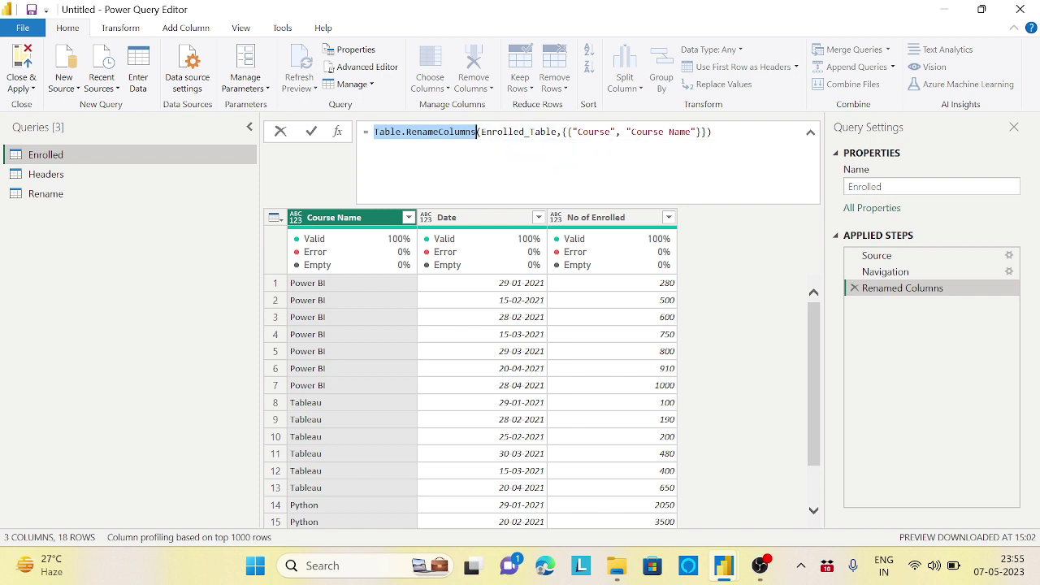
left_click_drag(562, 131, 708, 132)
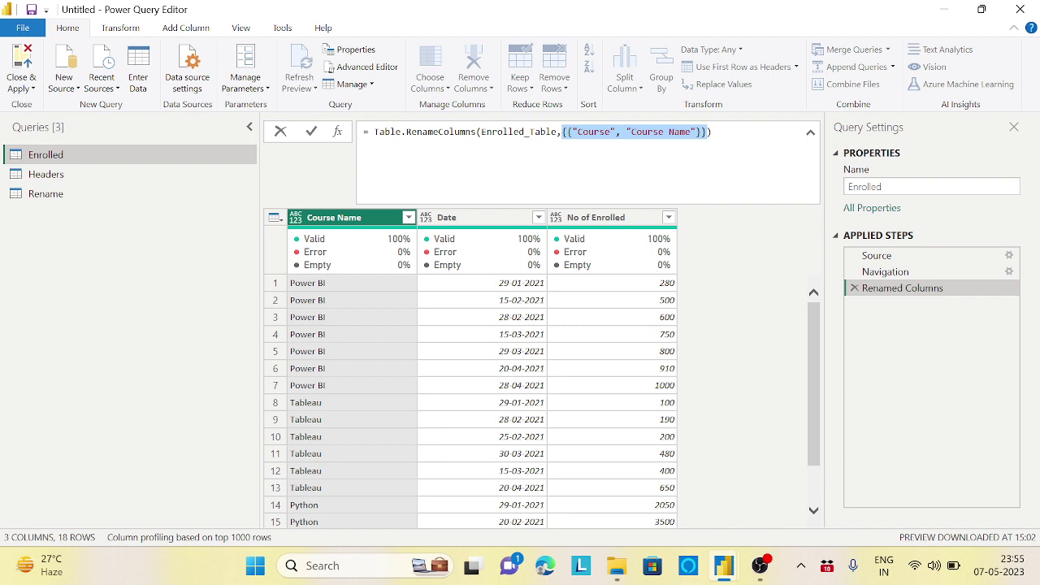
left_click(566, 132)
left_click_drag(566, 131, 702, 131)
key("ctrl+c")
left_click(594, 132)
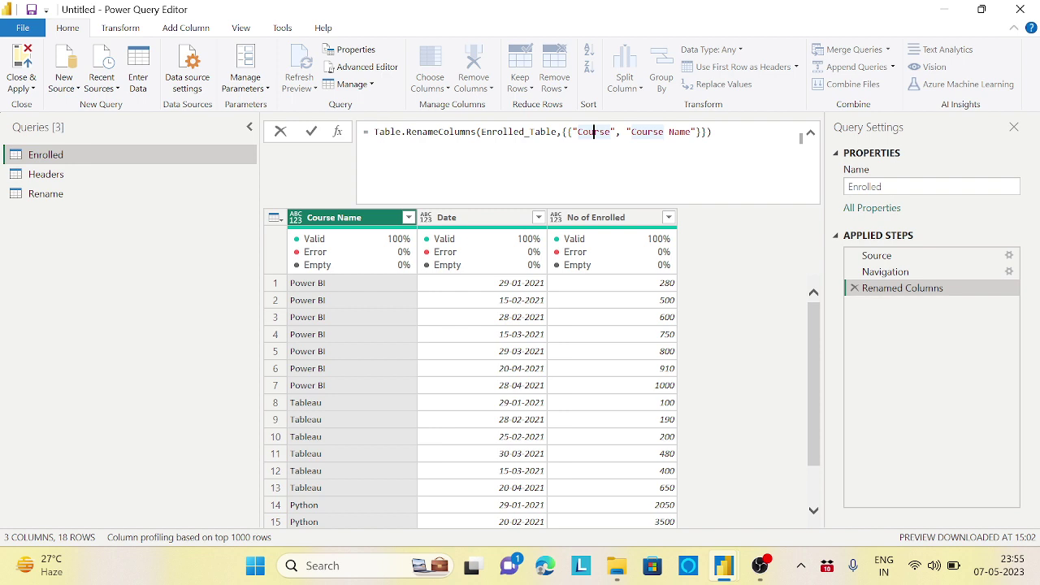
key("End")
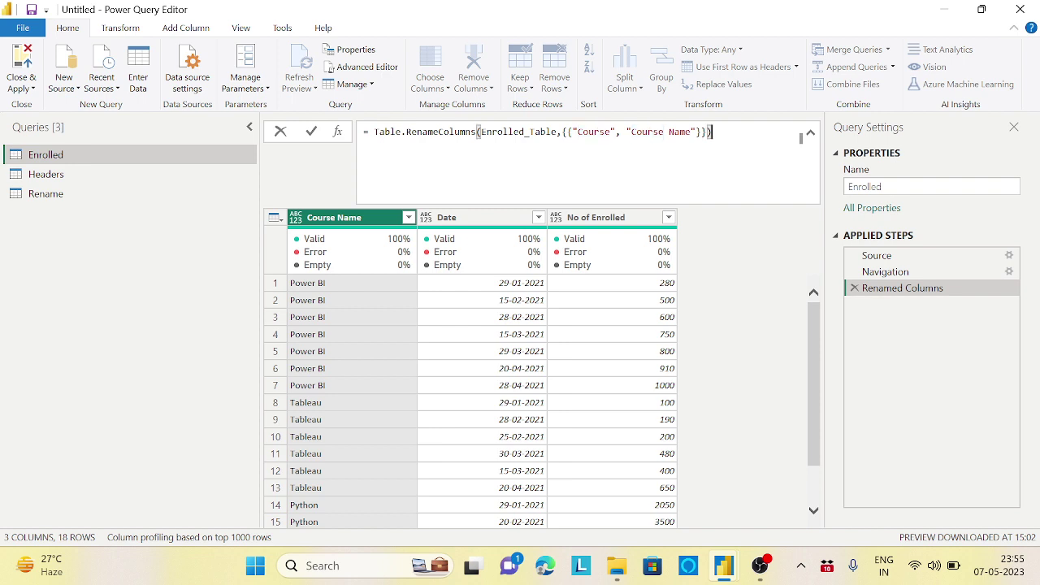
left_click(652, 132)
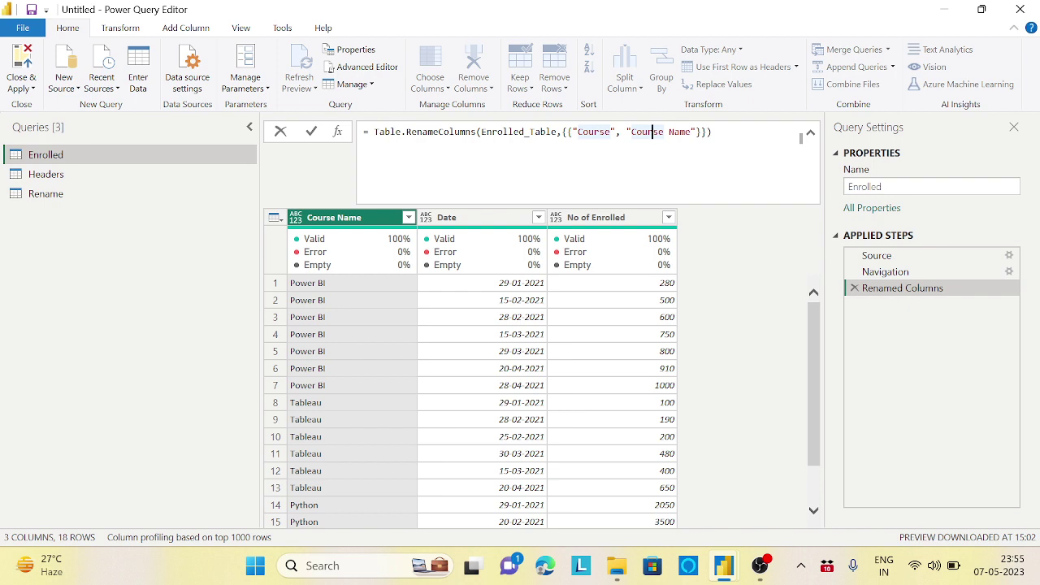
key("Return")
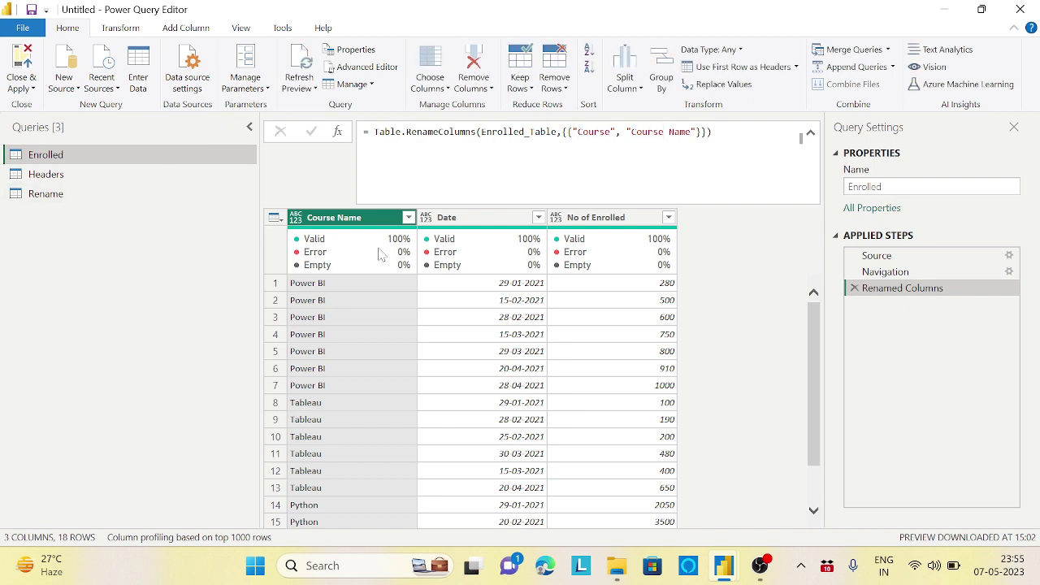
left_click(51, 195)
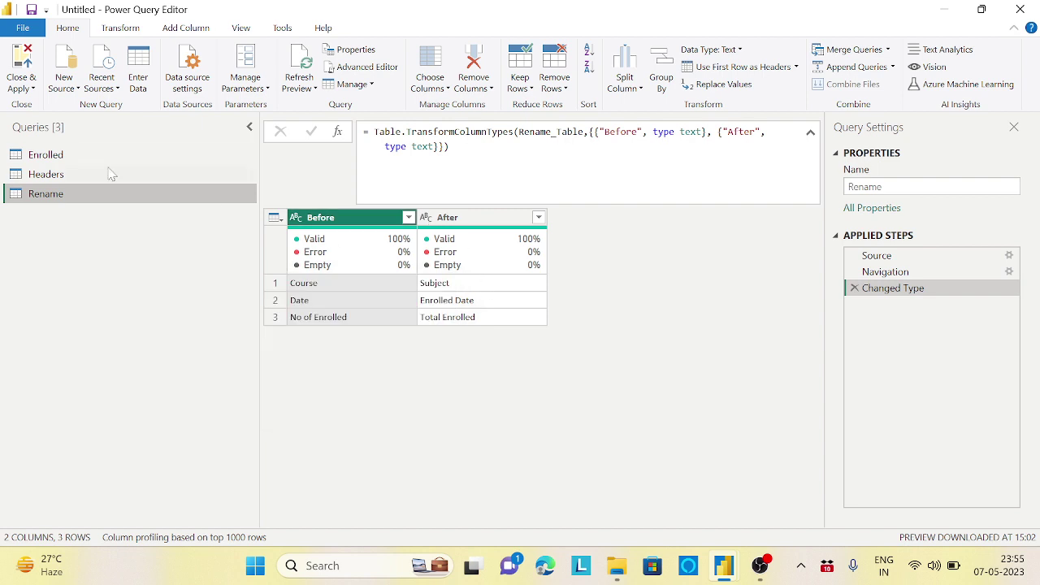
left_click(63, 158)
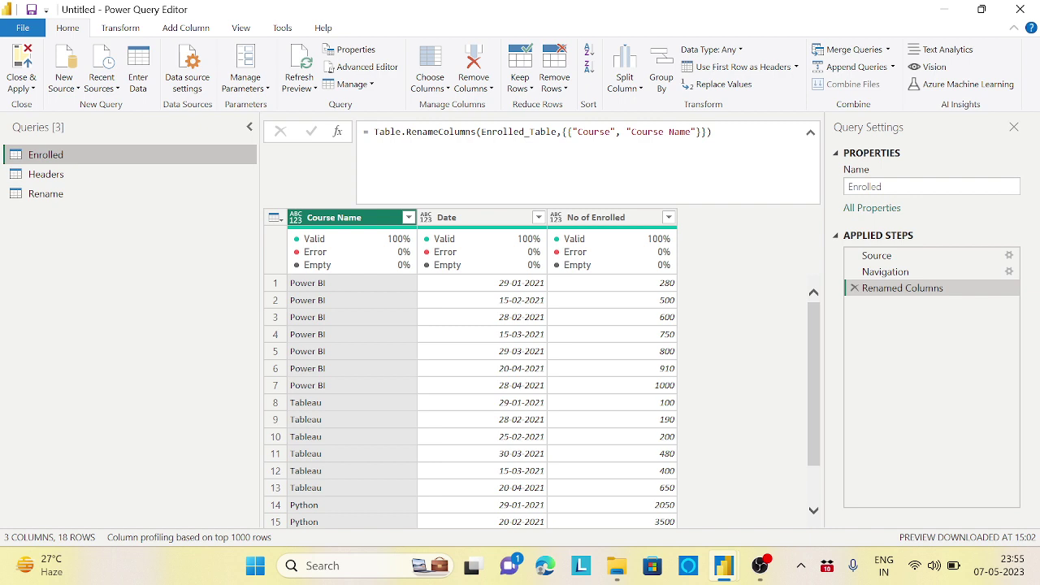
Step: Replace the hard-coded rename pairs with List.Zip(Rename[Before],Rename[After]) in the Renamed Columns formula
left_click_drag(562, 132, 709, 132)
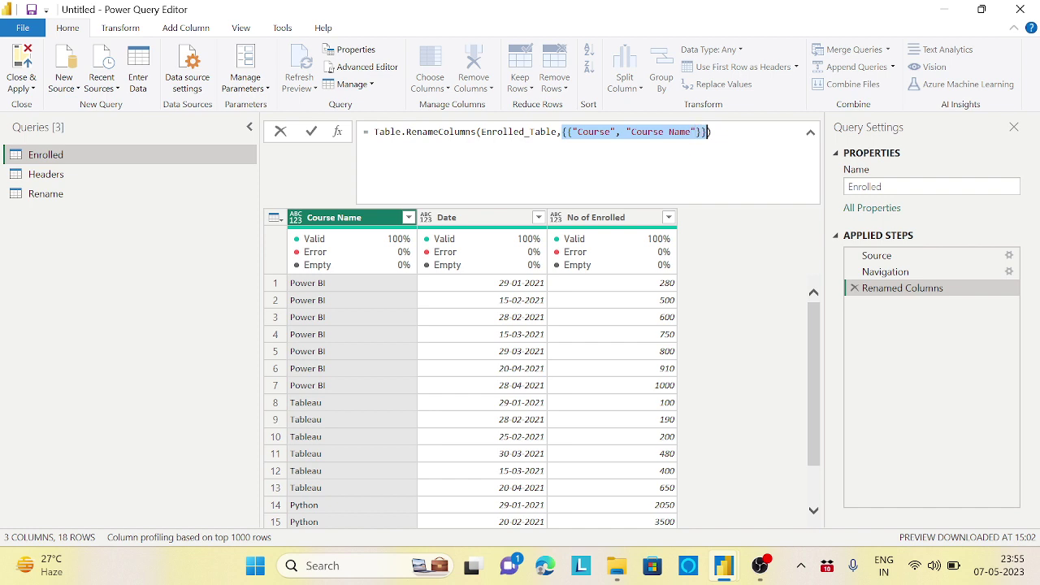
key("BackSpace")
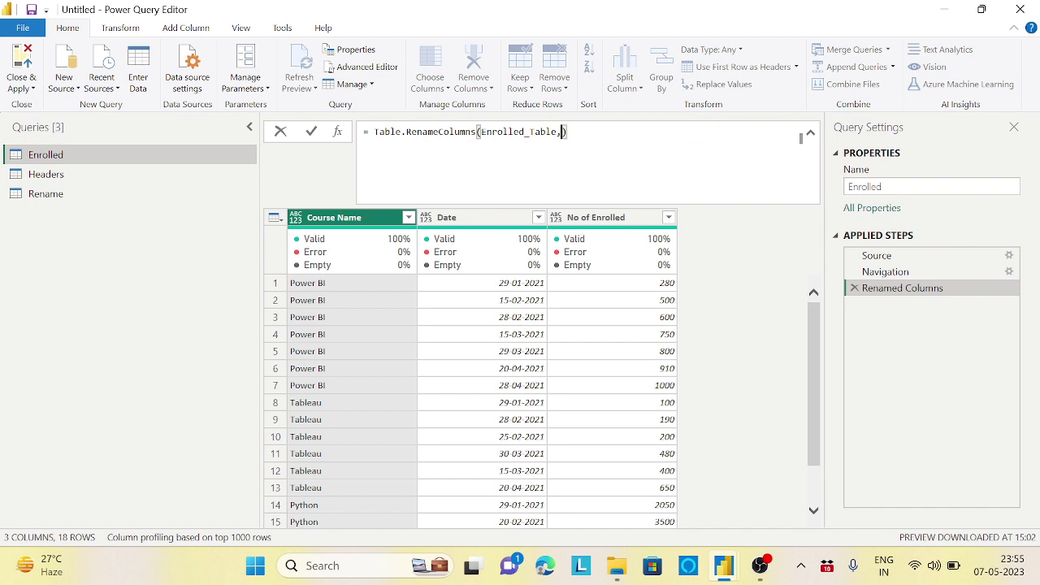
type("List.Zip")
key("Tab")
type("(")
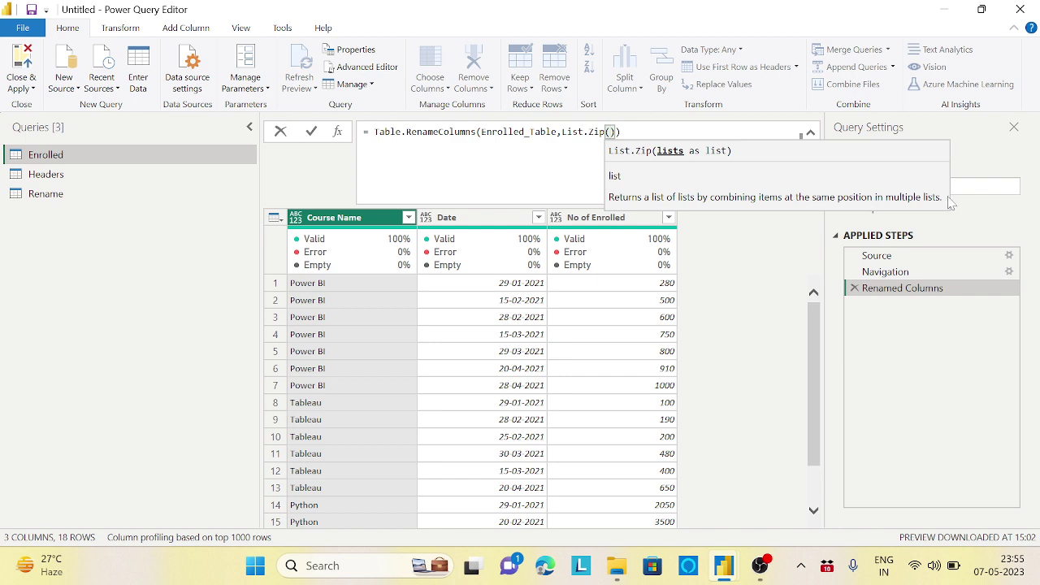
type("R")
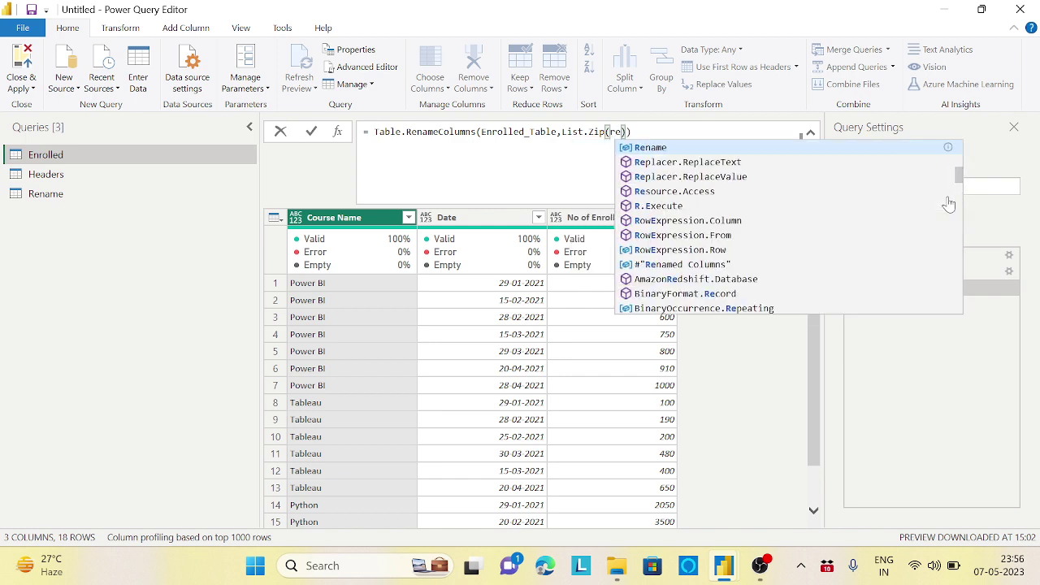
key("Tab")
type("[before")
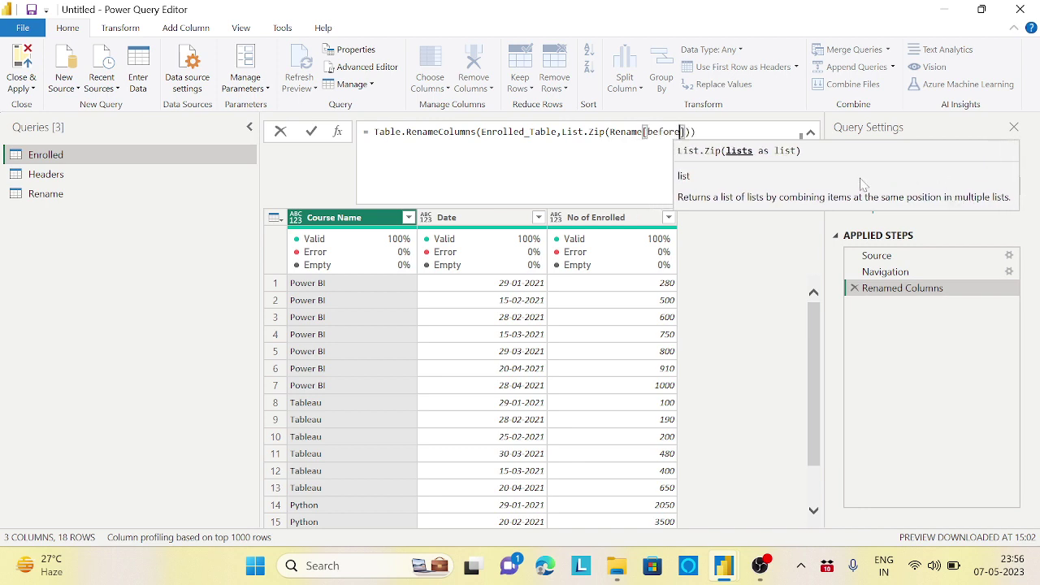
key("BackSpace")
key("BackSpace")
key("BackSpace")
key("BackSpace")
key("BackSpace")
key("BackSpace")
key("BackSpace")
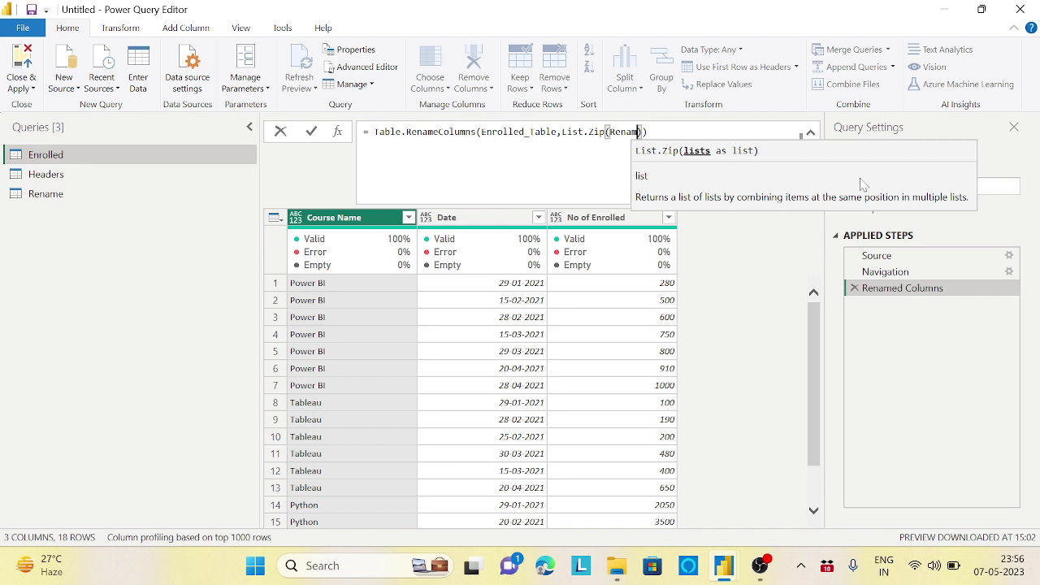
type("[Befo")
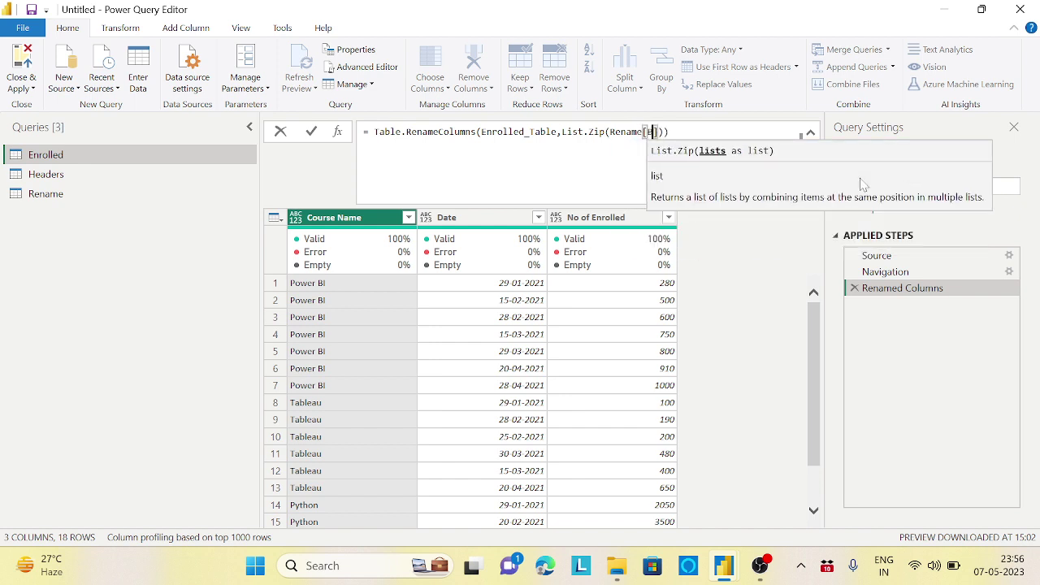
type("re")
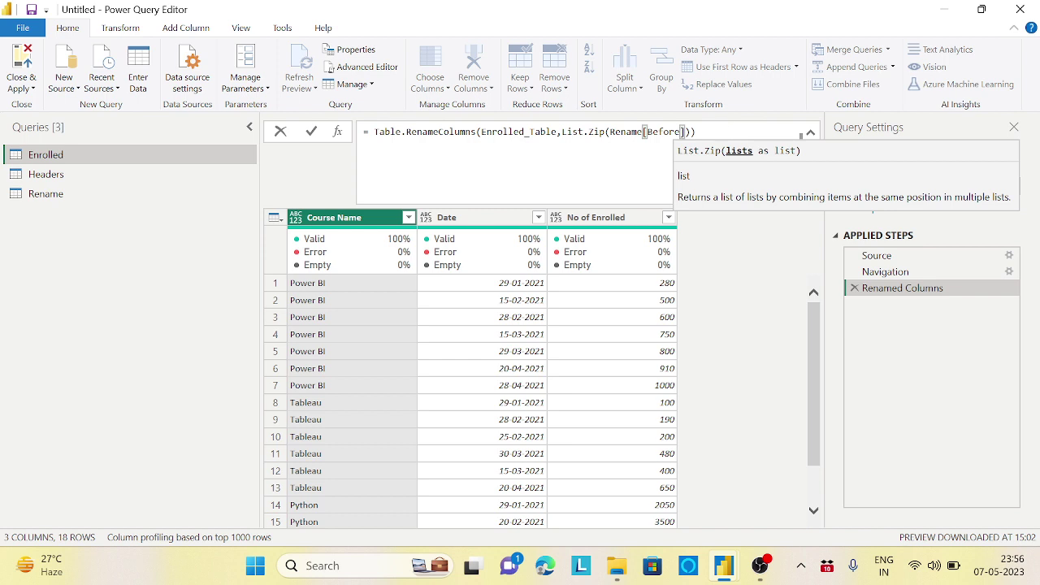
type("]")
type(",R")
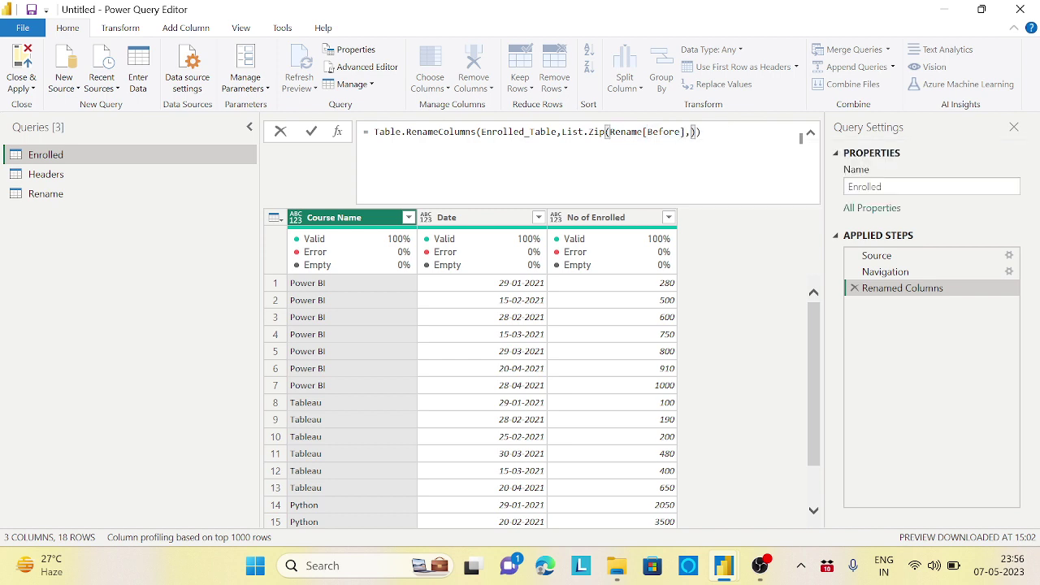
type("ename")
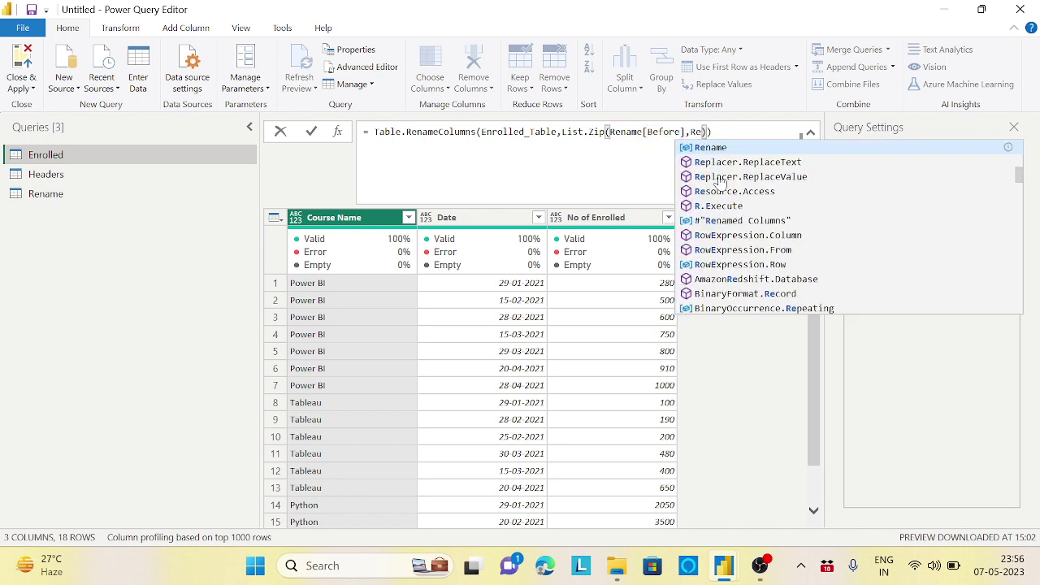
type("[Afte")
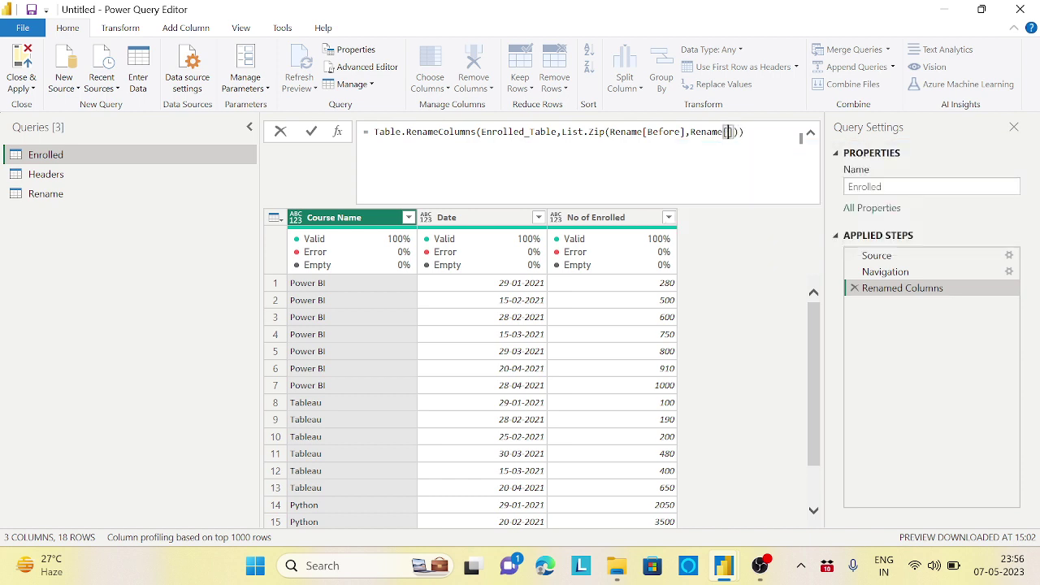
type("r")
key("End")
key("Return")
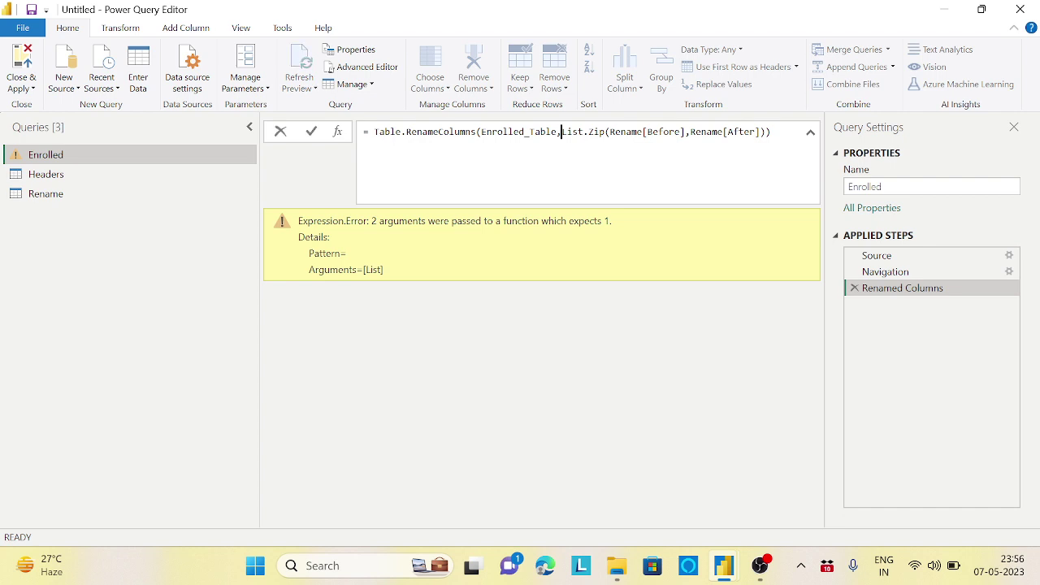
Step: Wrap Rename[Before],Rename[After] in curly braces so columns become Subject, Enrolled Date, Total Enrolled
left_click_drag(562, 132, 605, 132)
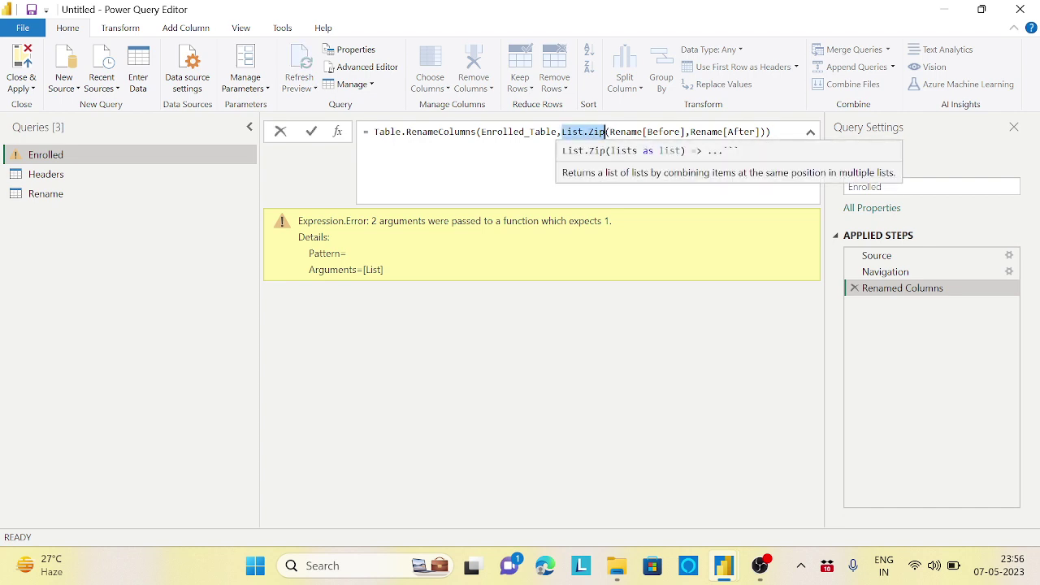
left_click(608, 131)
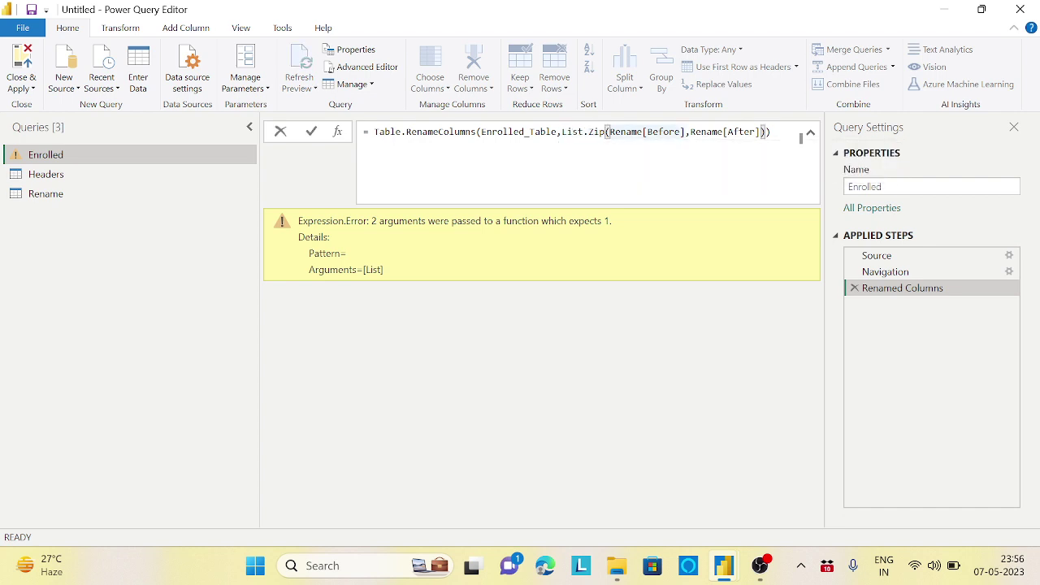
type("{")
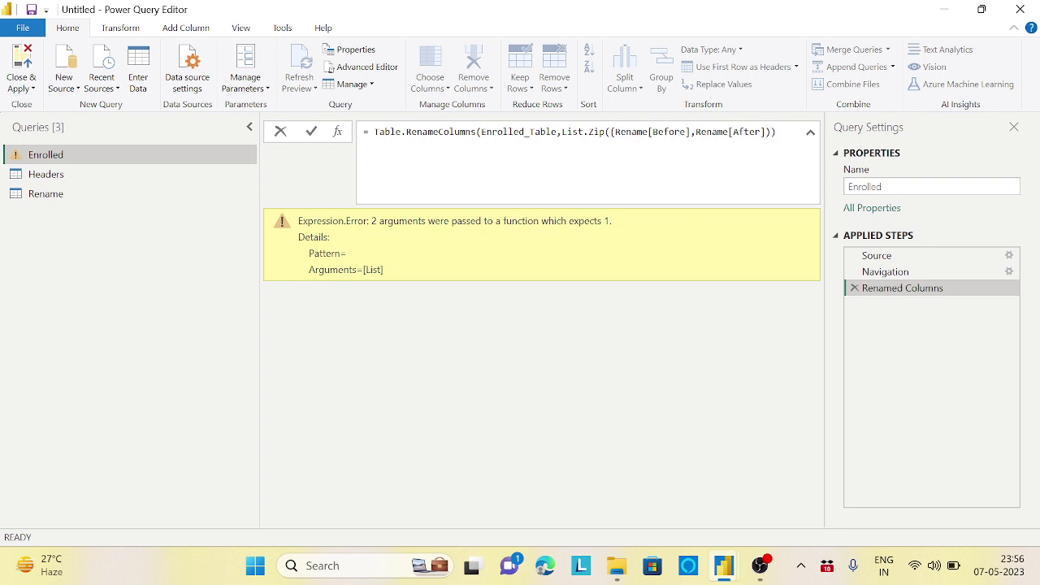
left_click(765, 132)
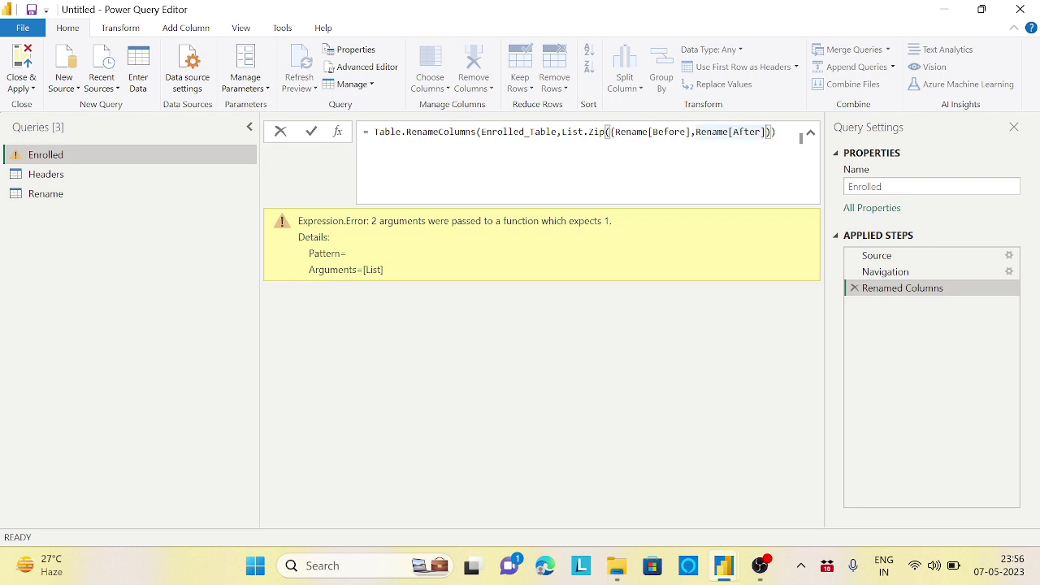
type("}")
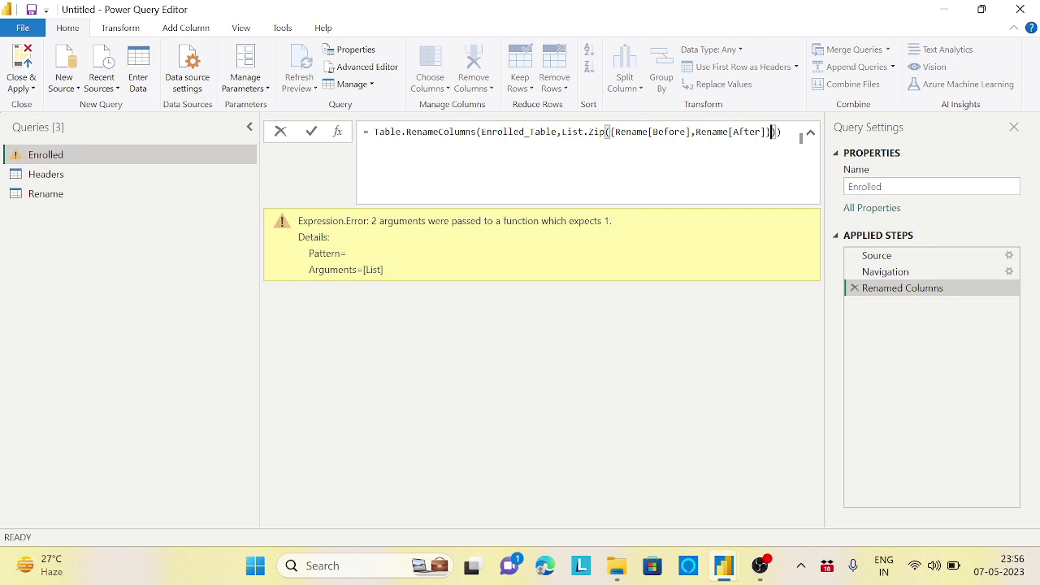
key("Return")
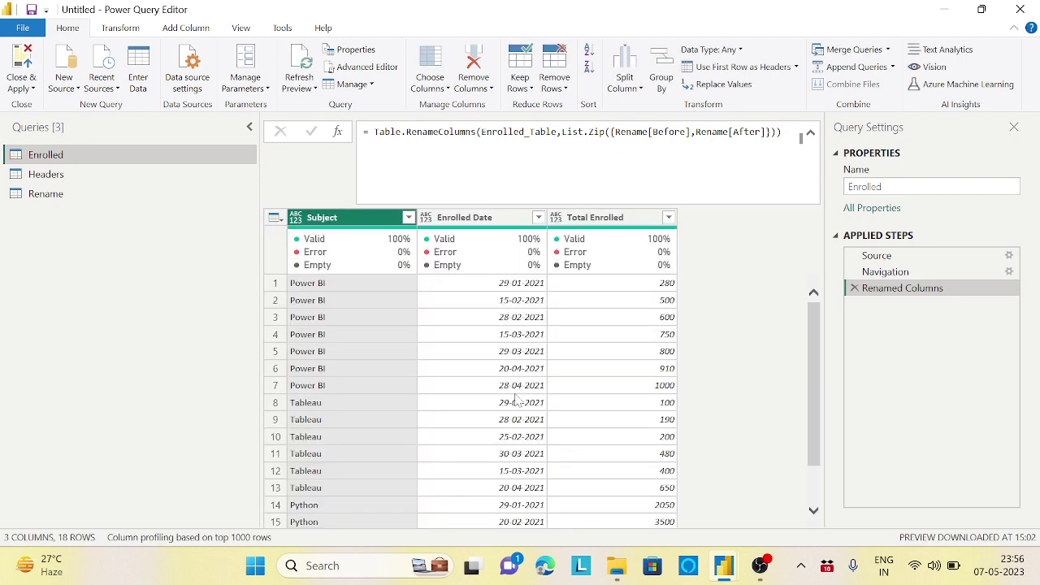
left_click(60, 197)
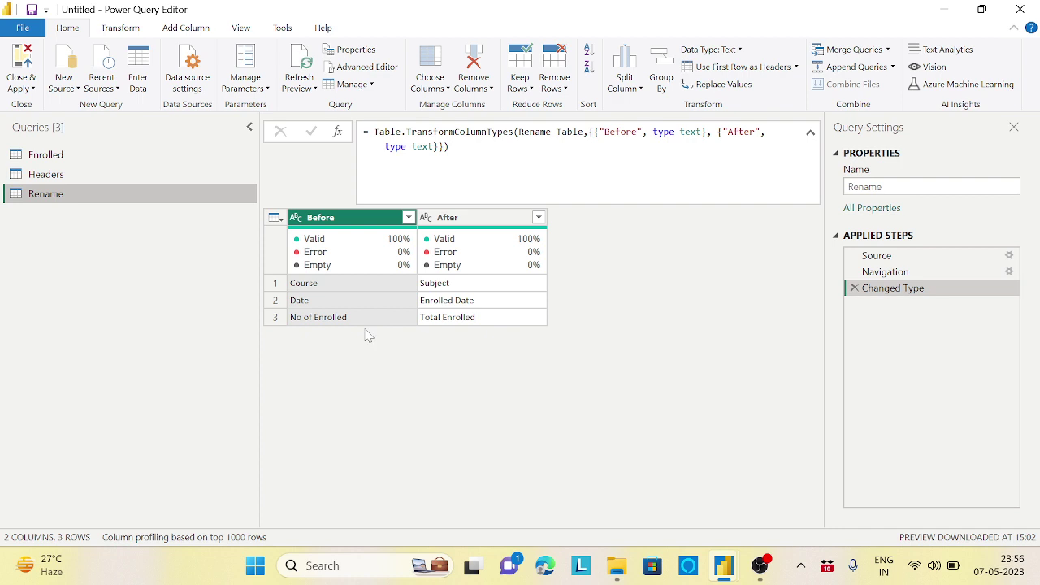
left_click(57, 156)
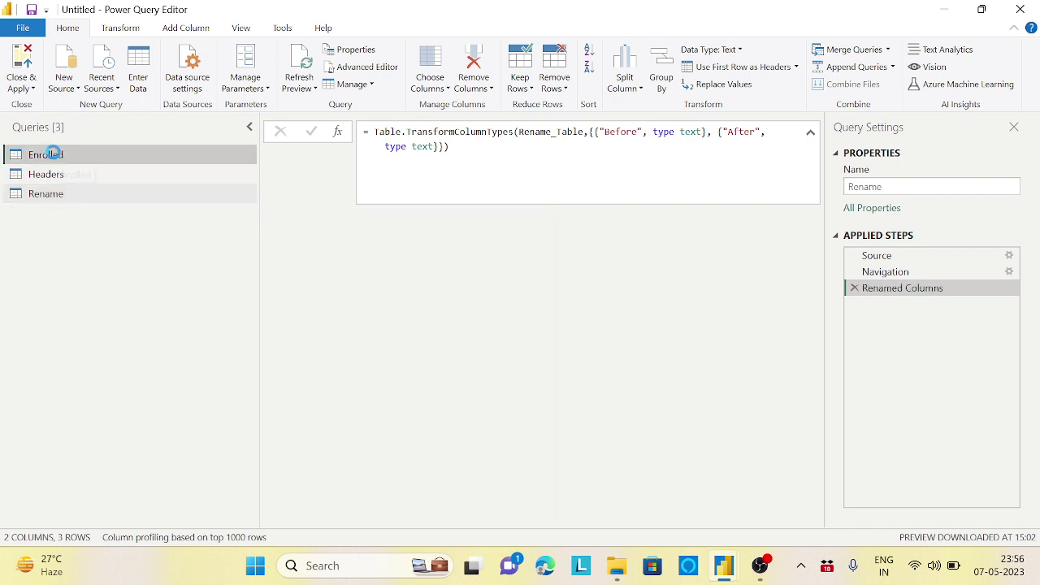